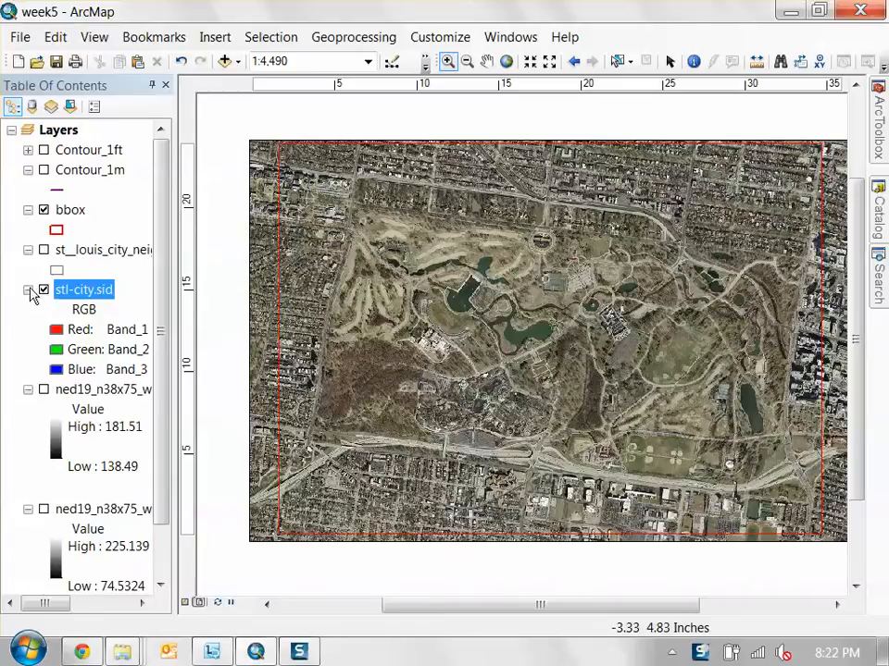
Step: Turn off the stl-city.sid and bbox layers and collapse their legends
click(43, 291)
click(28, 289)
click(27, 210)
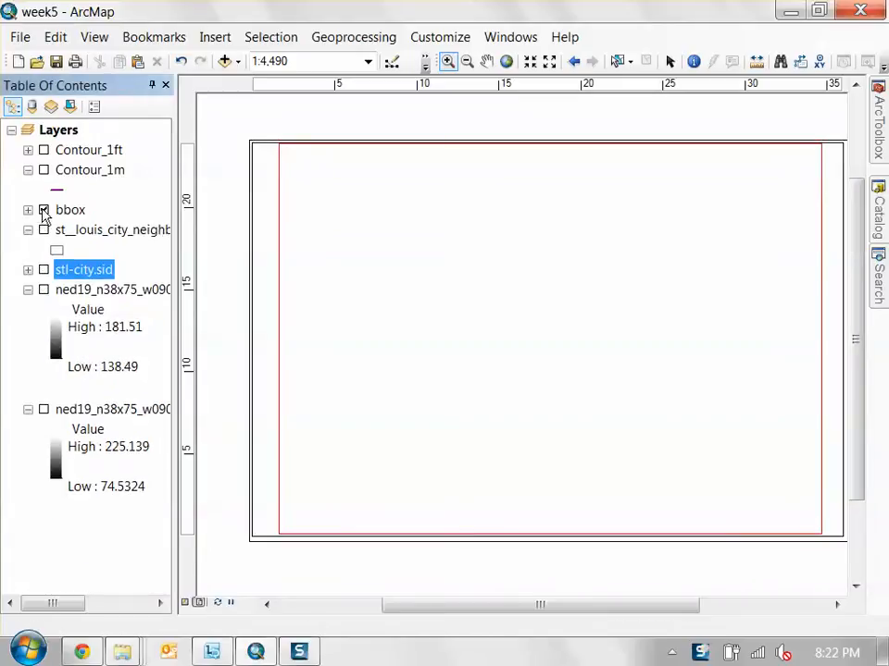
click(44, 210)
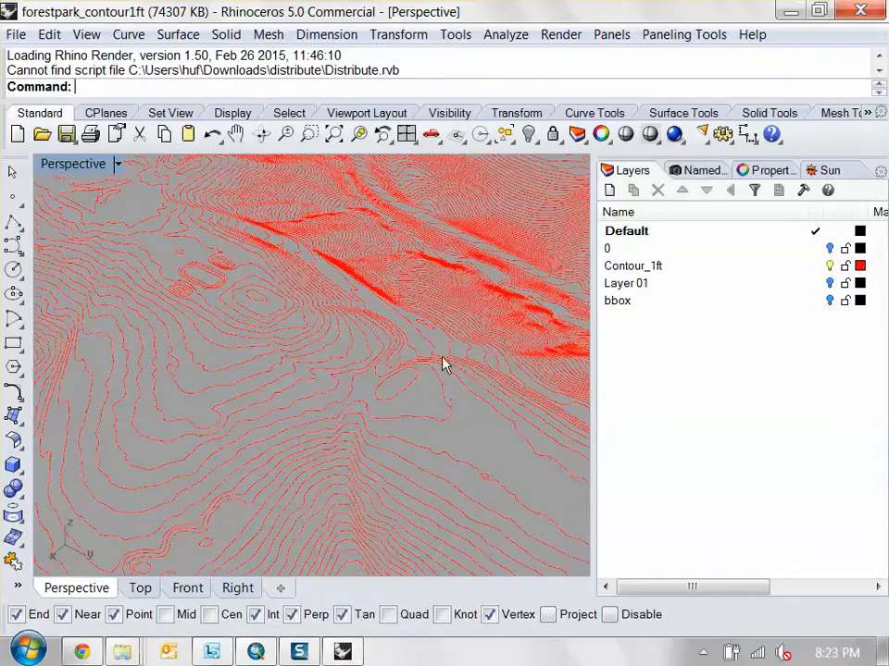
Step: Examine the Contour_1ft contour lines in the Rhinoceros perspective view, toggling the layer's visibility off and on
drag(445, 362, 372, 331)
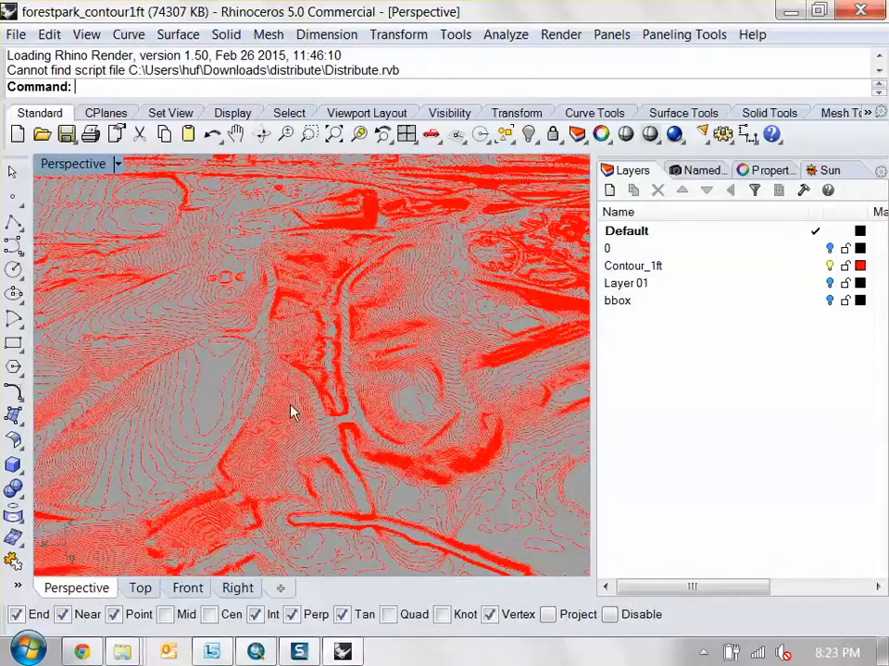
click(666, 267)
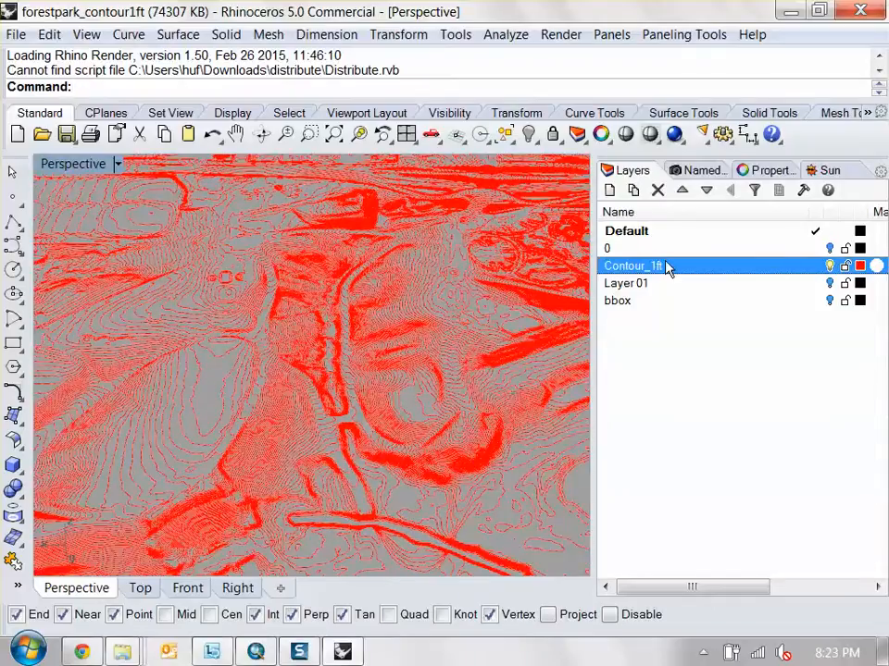
click(829, 266)
click(829, 266)
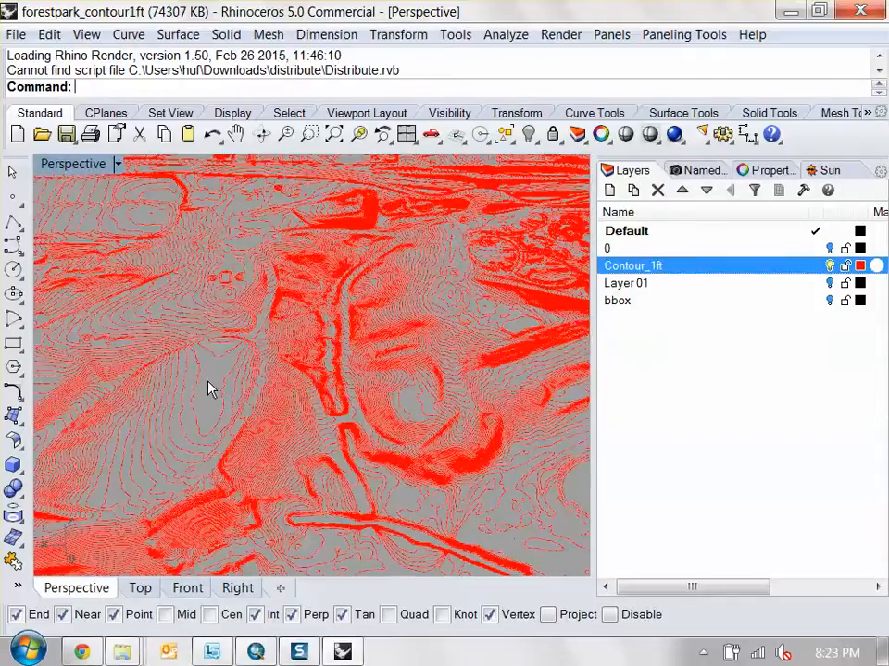
drag(207, 387, 266, 370)
scroll(265, 366, up, 5)
drag(264, 421, 225, 393)
scroll(225, 392, up, 3)
scroll(230, 396, down, 4)
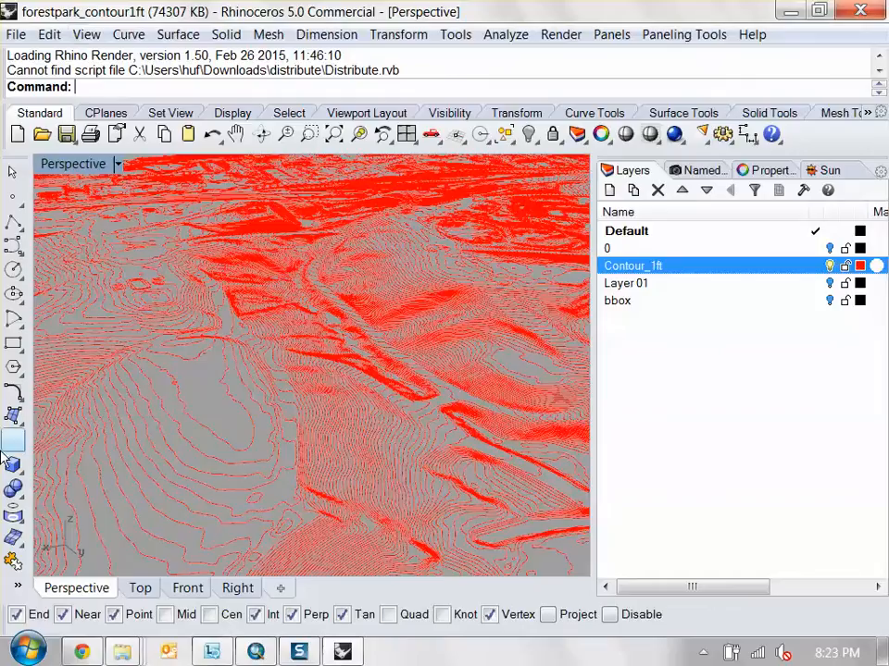
Step: Hide the Contour_1ft layer in Rhinoceros, then return to ArcMap and change the map to data view
click(830, 265)
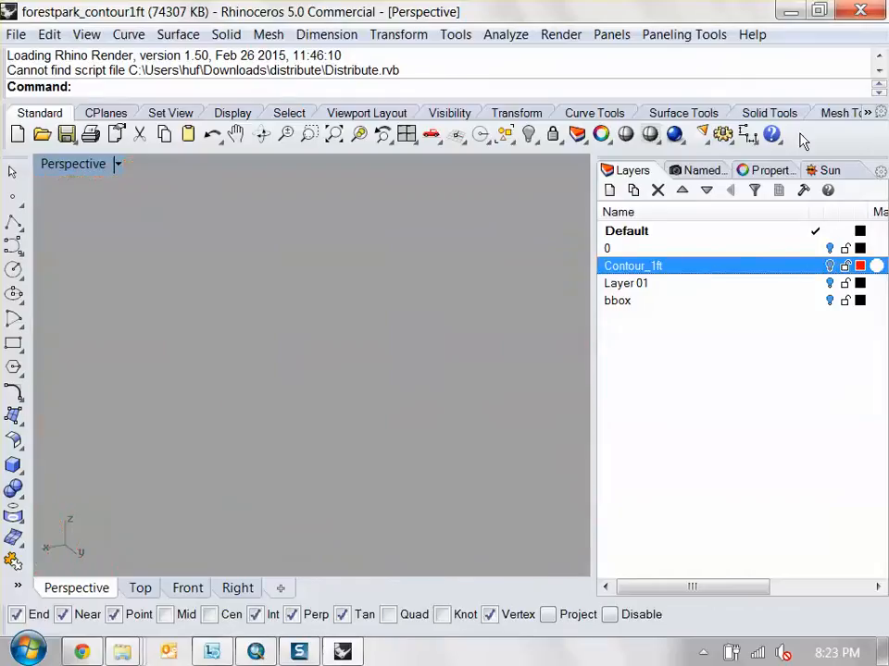
click(791, 11)
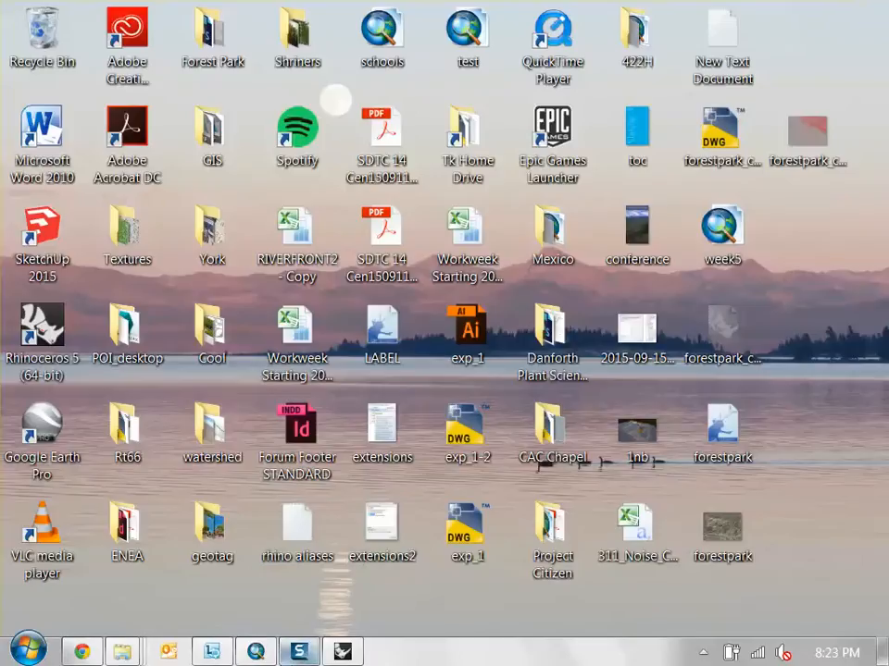
click(256, 653)
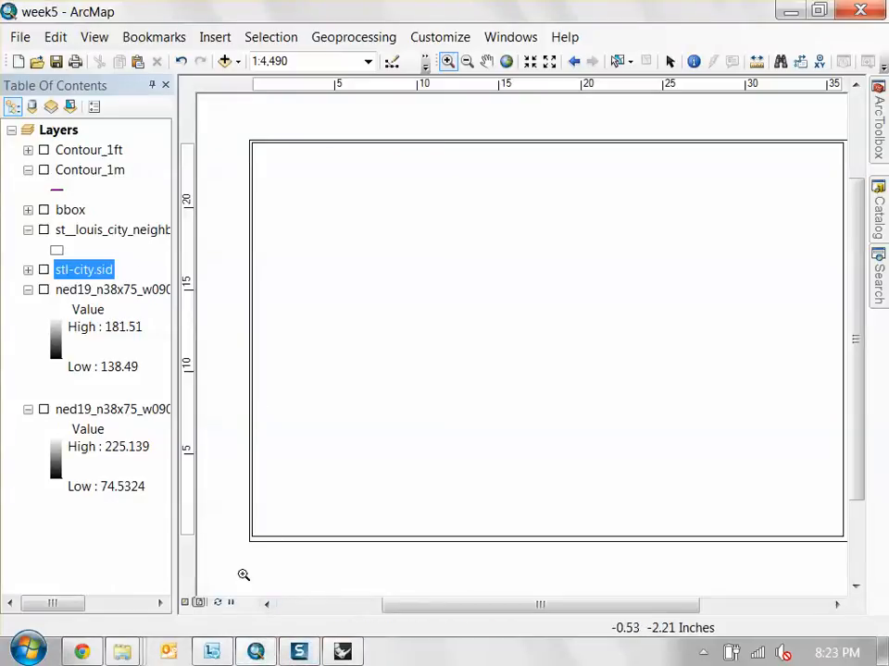
click(184, 603)
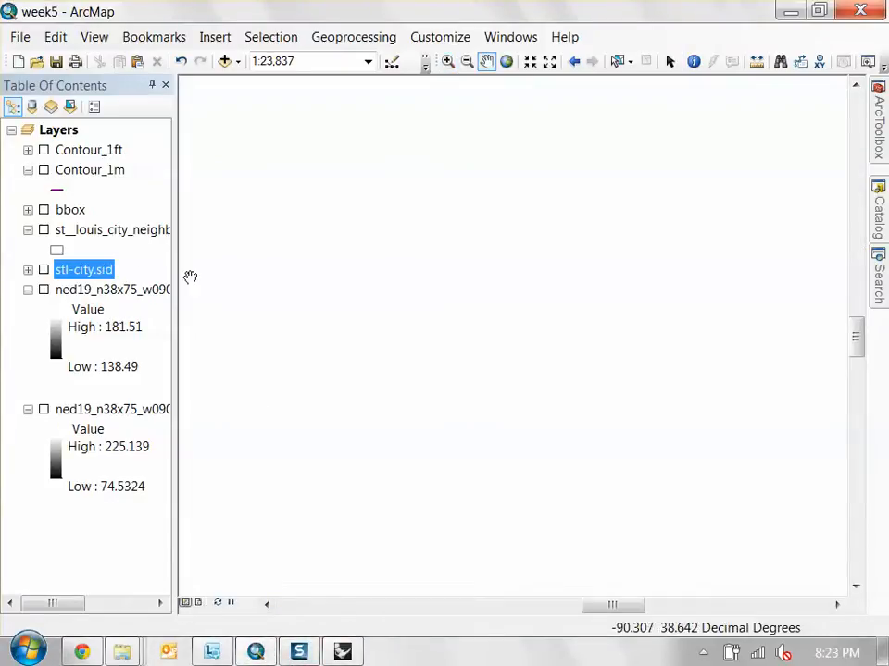
Step: Display the Contour_1ft layer on the map to check it, then turn it off again
click(76, 150)
click(44, 151)
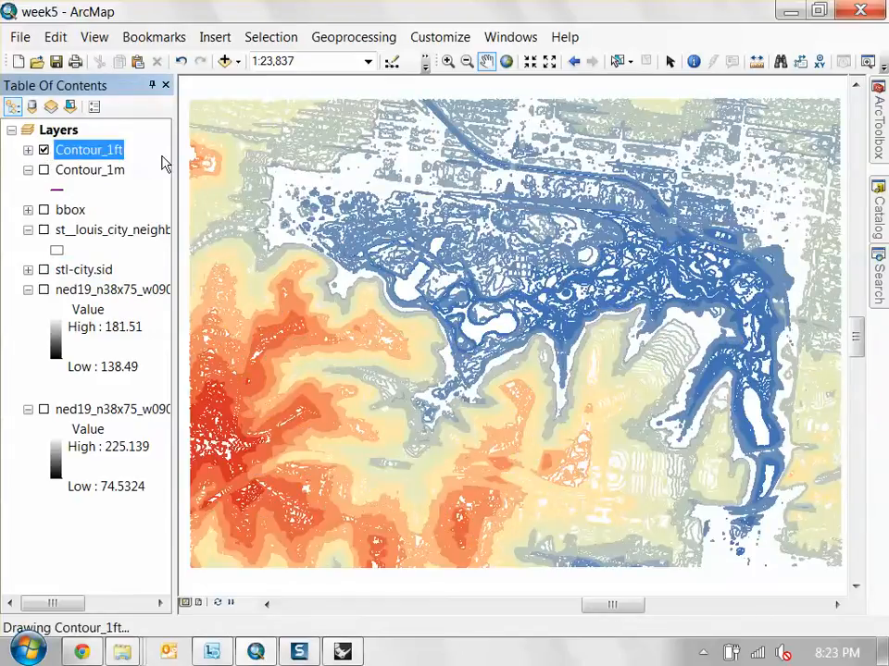
click(43, 151)
Step: Open the attribute table of Contour_1ft, then reposition and enlarge the table window
right_click(70, 151)
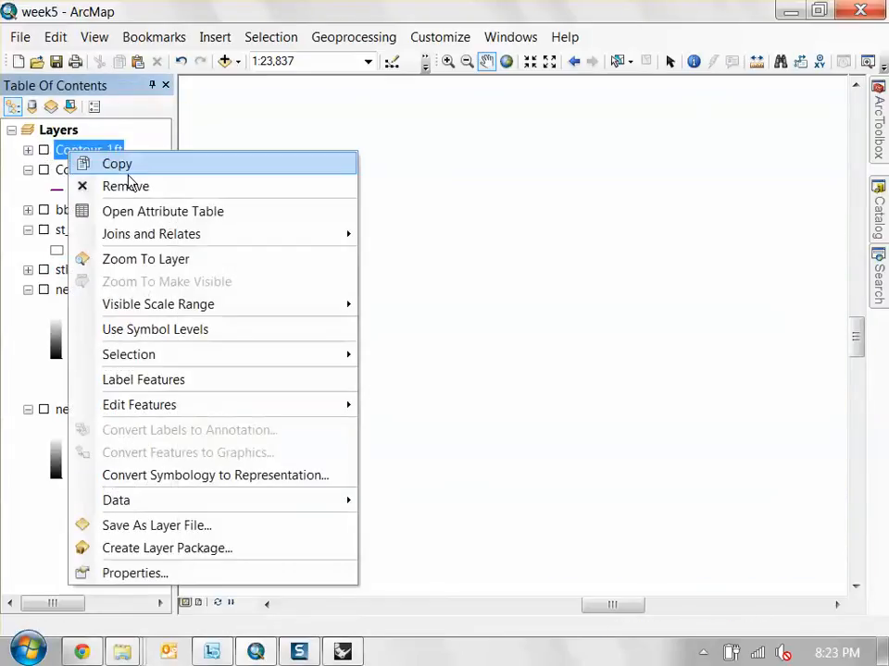
click(163, 220)
drag(367, 139, 297, 110)
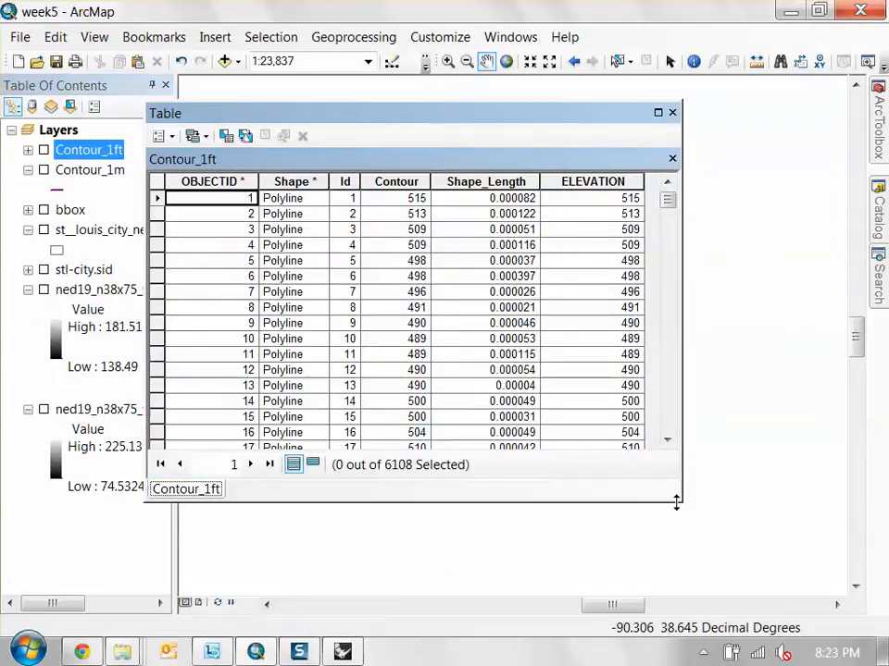
drag(680, 502, 844, 559)
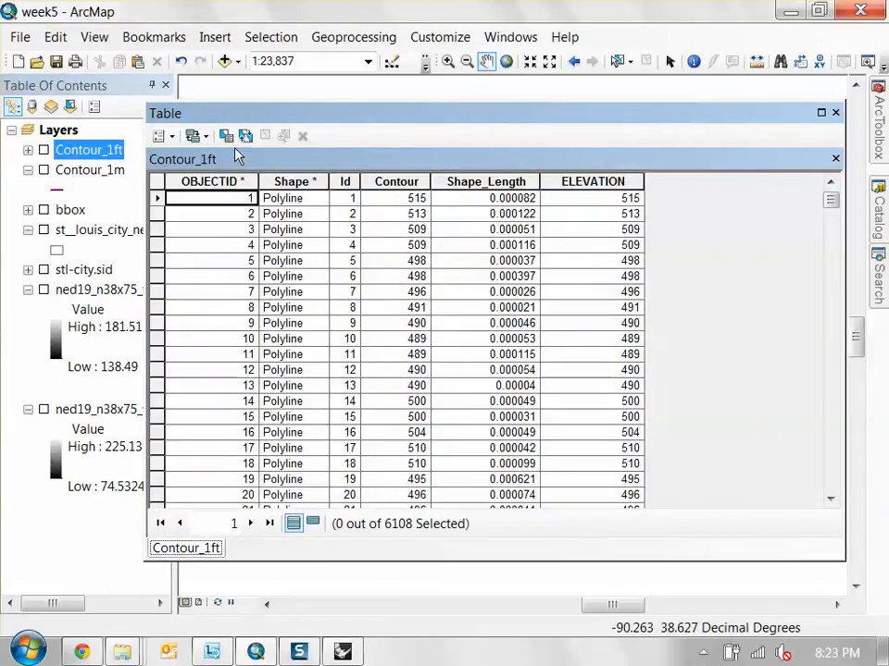
Step: Start adding a new field to the Contour_1ft table and set its type to Text
click(171, 137)
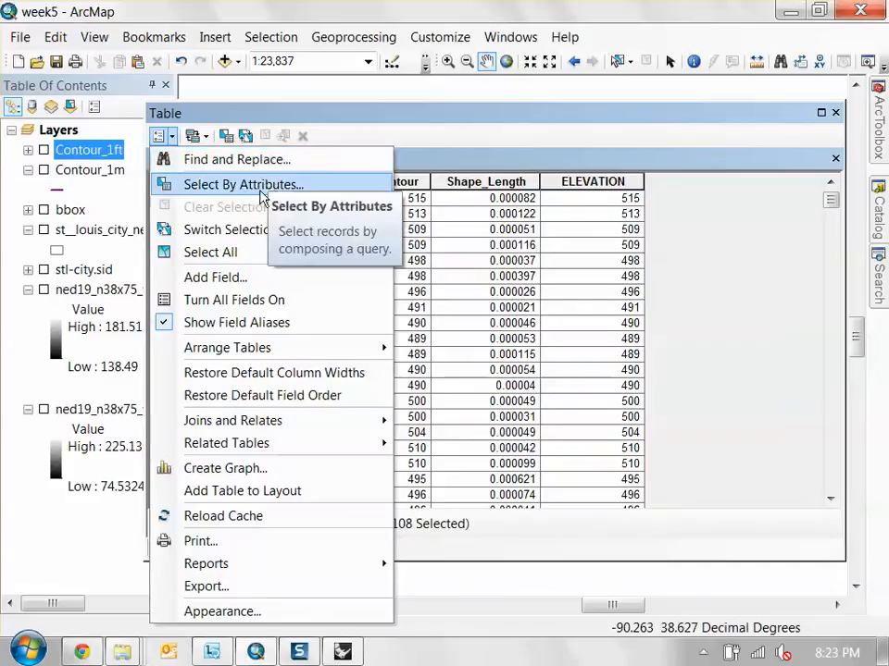
click(245, 279)
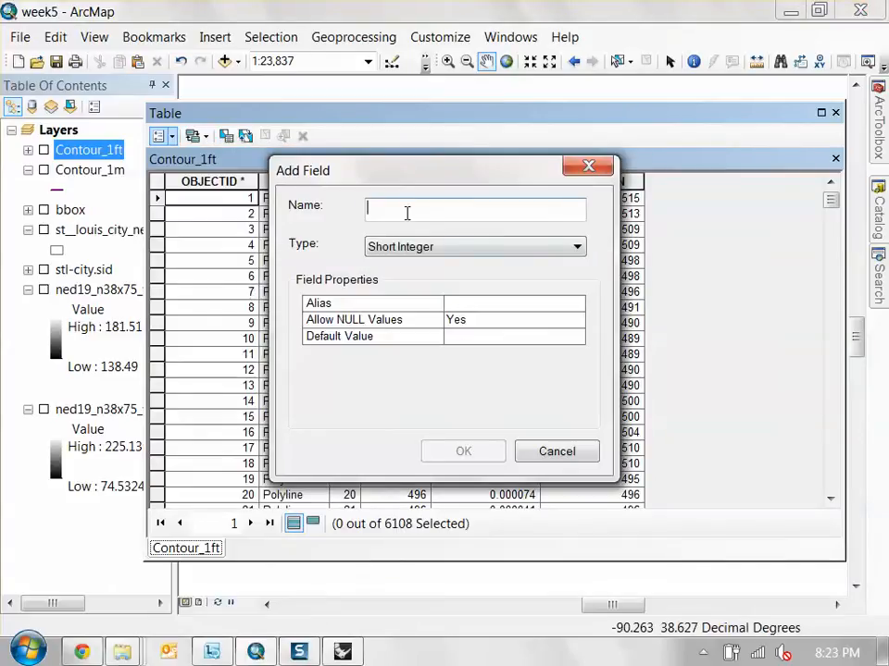
click(422, 247)
click(412, 276)
click(416, 247)
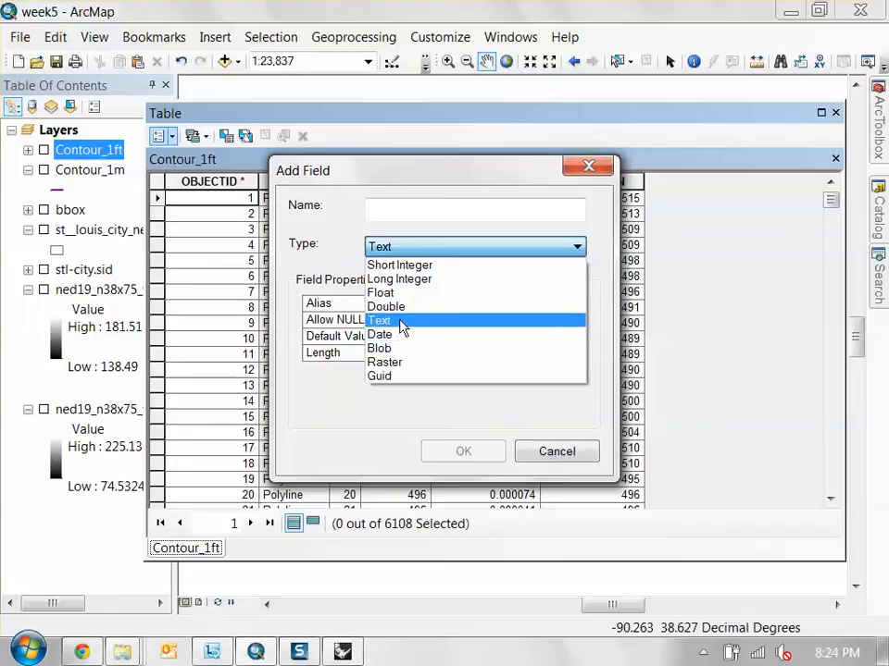
click(402, 322)
Step: Name the new text field LAYER, add it to the table and widen its column
click(399, 210)
text(LAYUER)
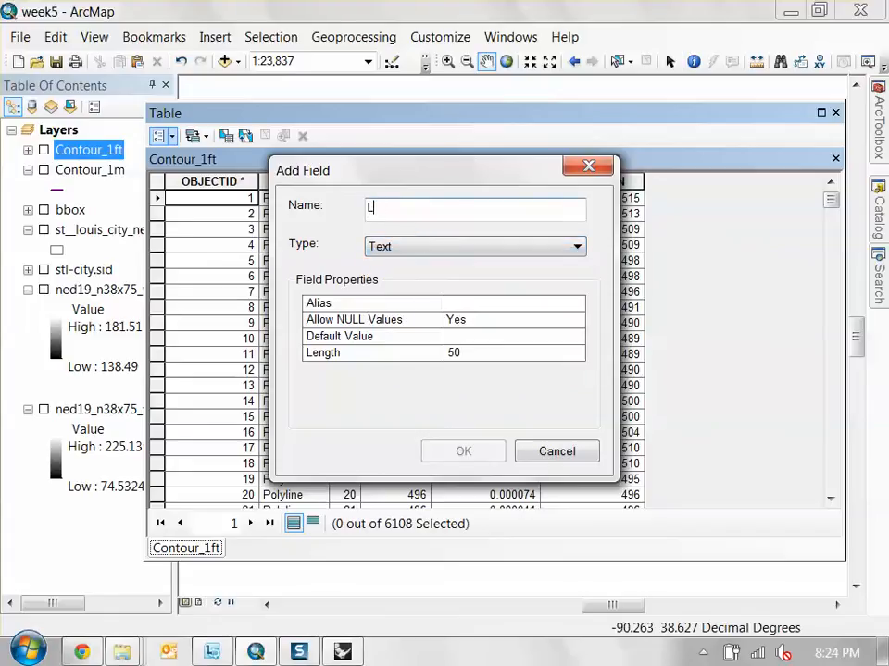
key(BackSpace)
key(BackSpace)
key(BackSpace)
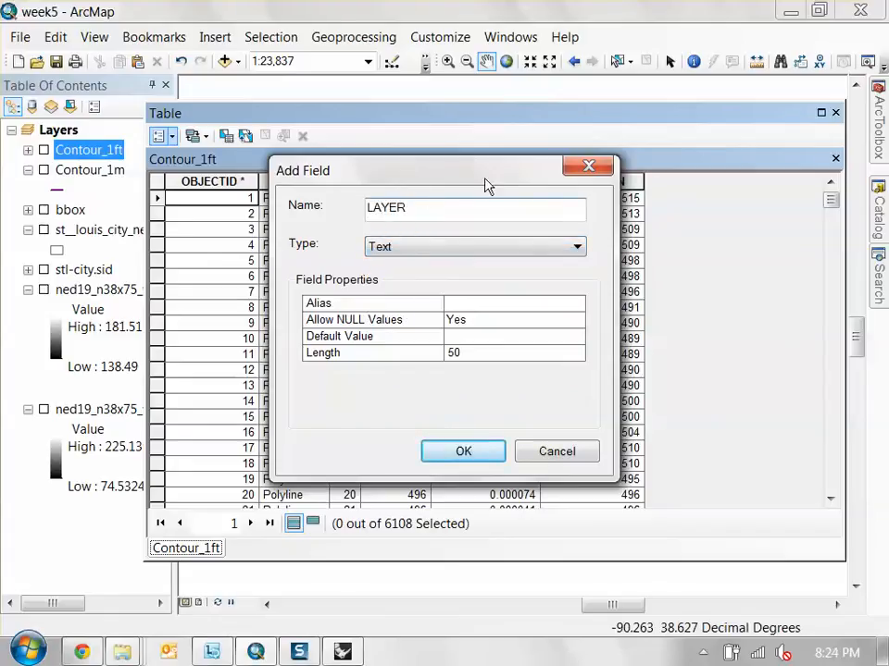
click(451, 247)
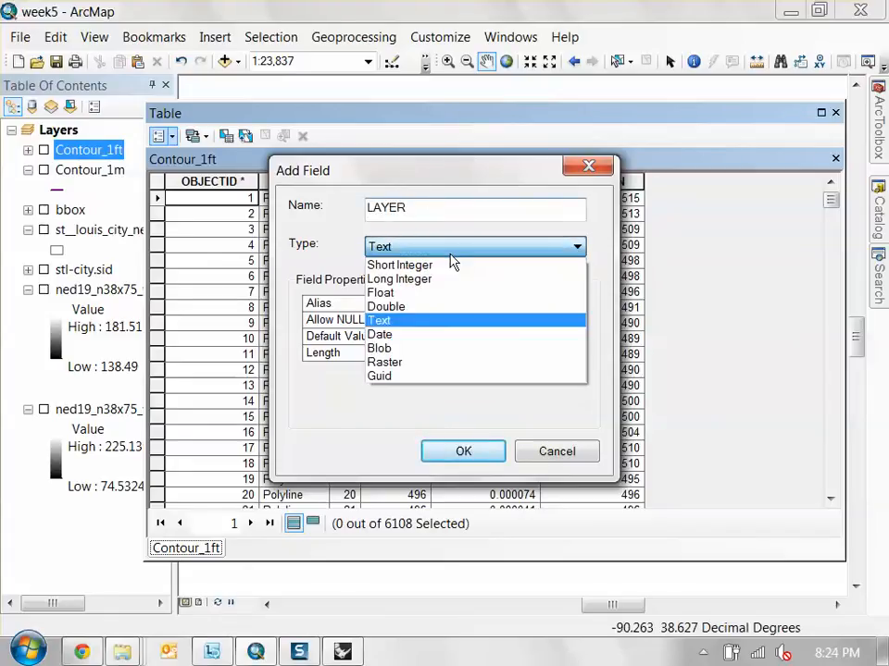
click(421, 320)
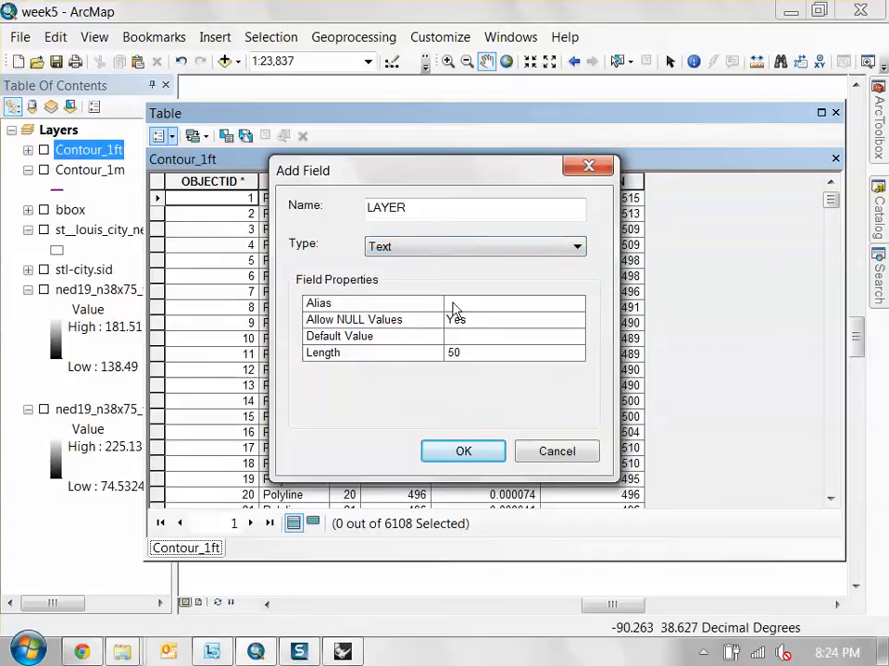
click(489, 457)
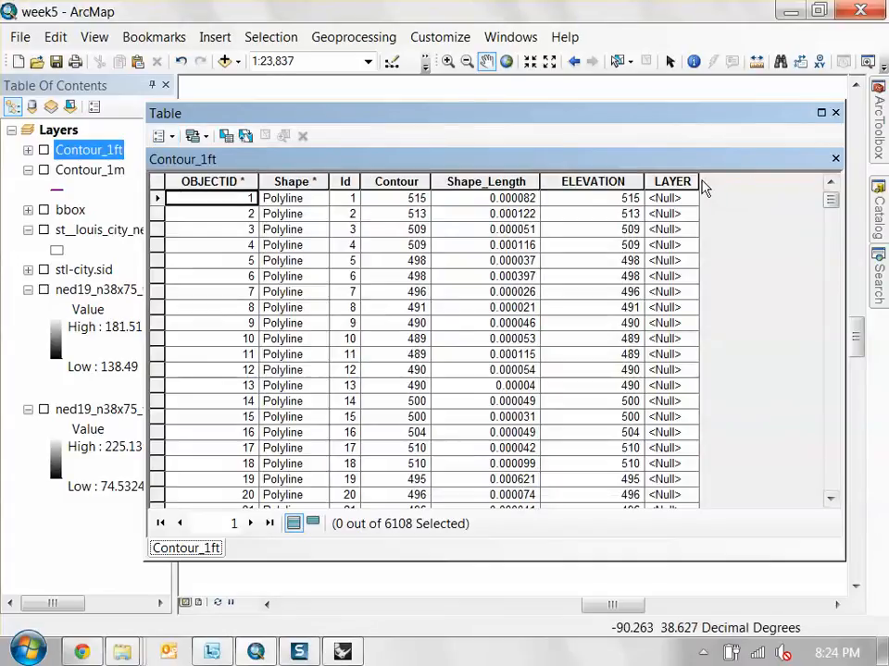
drag(701, 186, 741, 182)
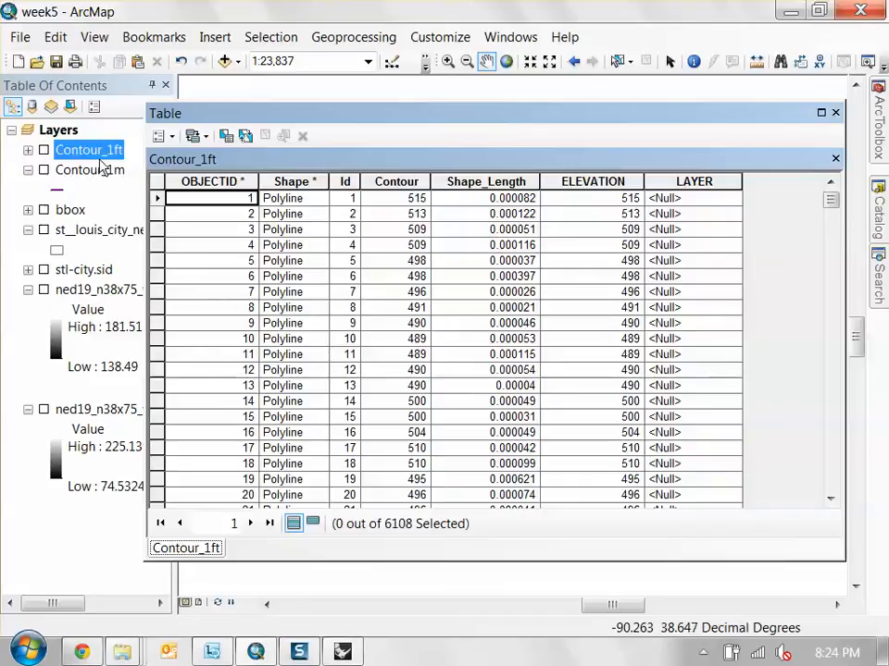
Step: Select the Contour_1ft records by attributes with the clause (MOD("ELEVATION" ,5)) = 0
click(161, 136)
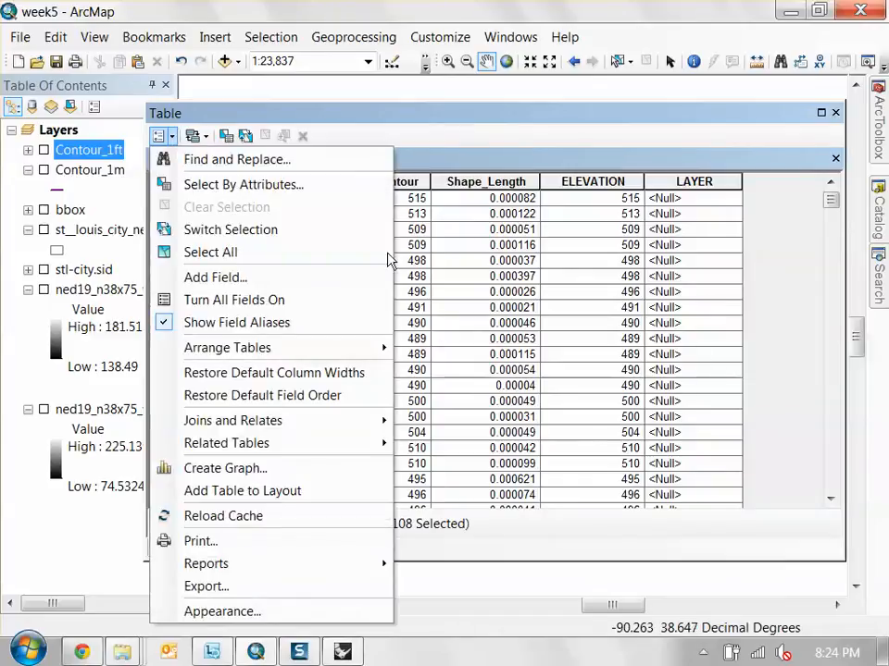
click(242, 185)
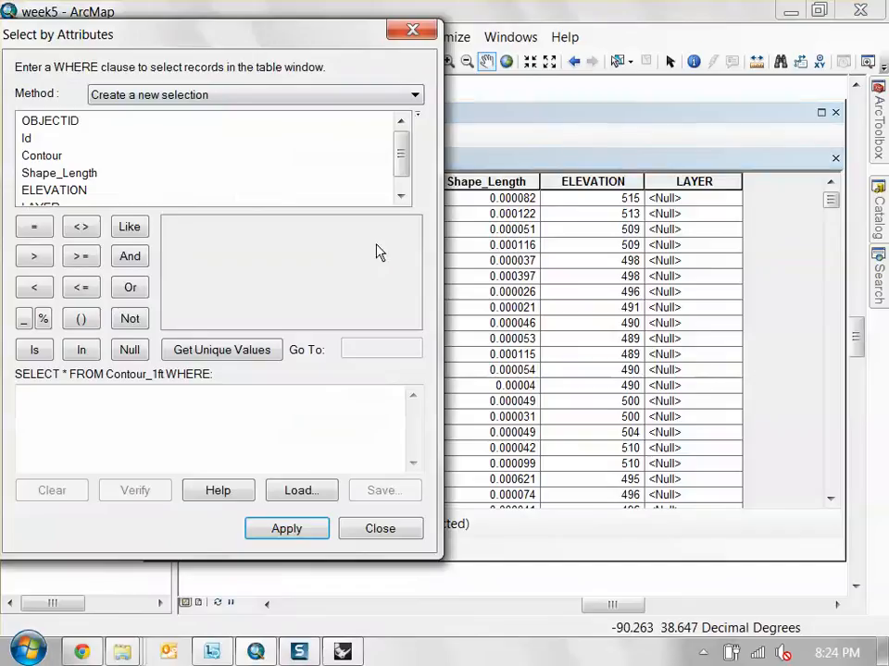
drag(204, 34, 381, 42)
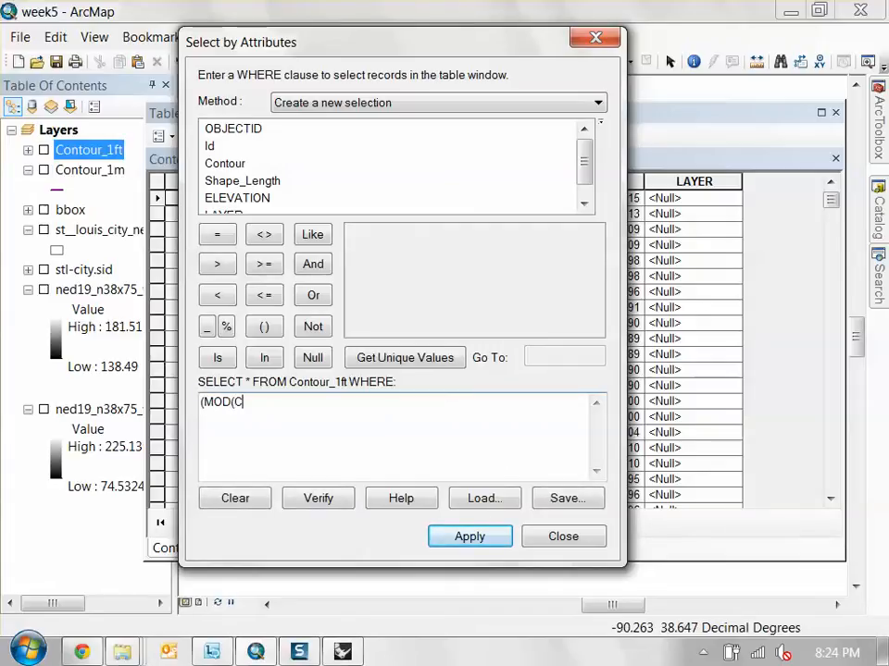
key(BackSpace)
text("ELEVATION" ,5)) = 0)
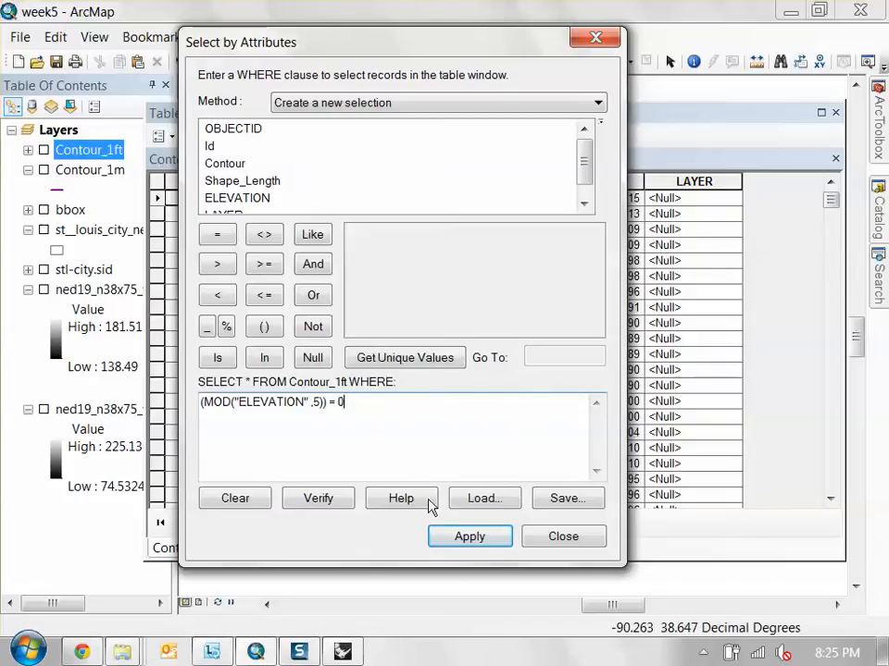
click(477, 542)
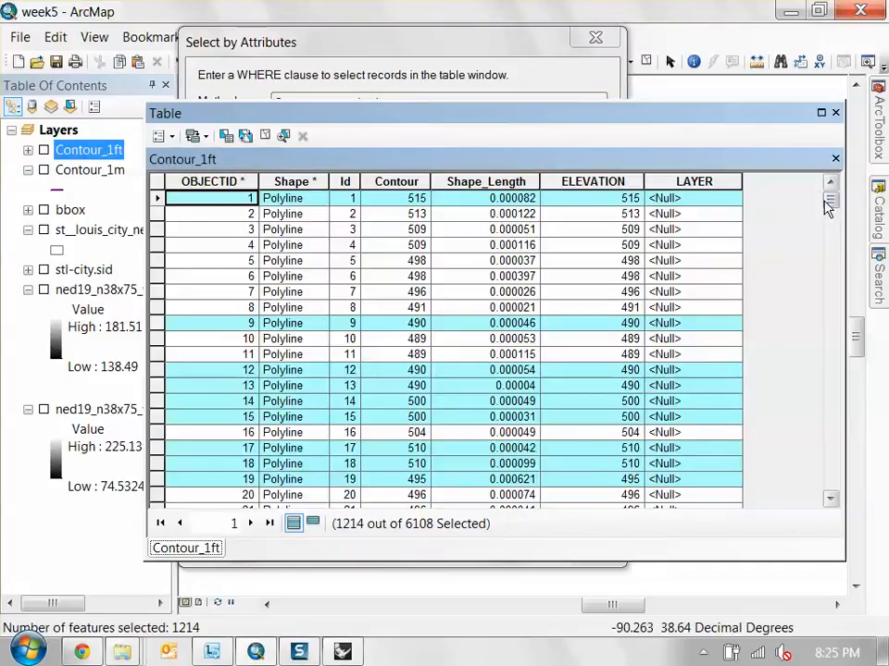
Step: Try to calculate the LAYER field of the selected Contour_1ft records as MAJOR_CNTR, processing the remaining rows too
drag(830, 199, 837, 233)
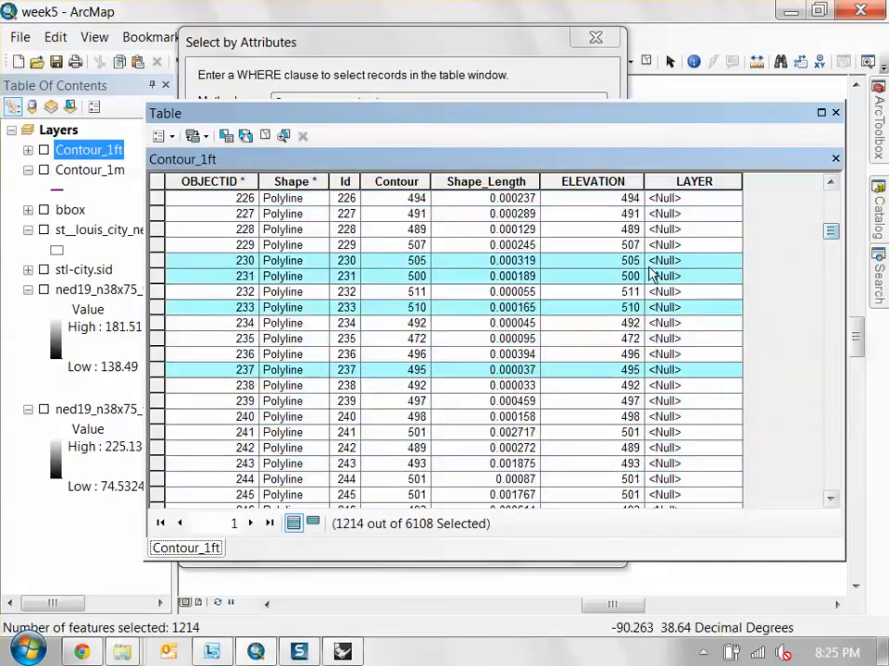
click(710, 181)
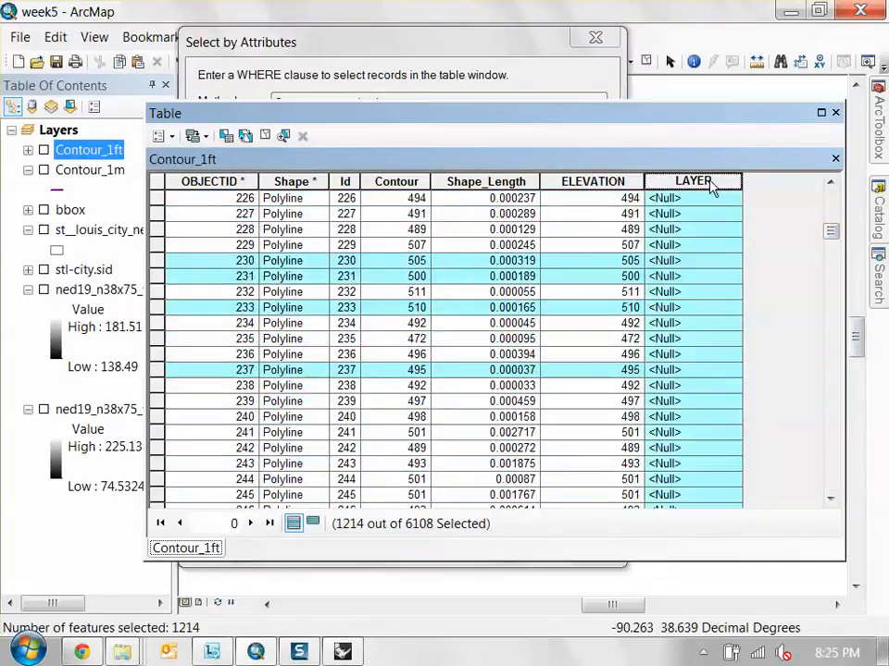
right_click(690, 184)
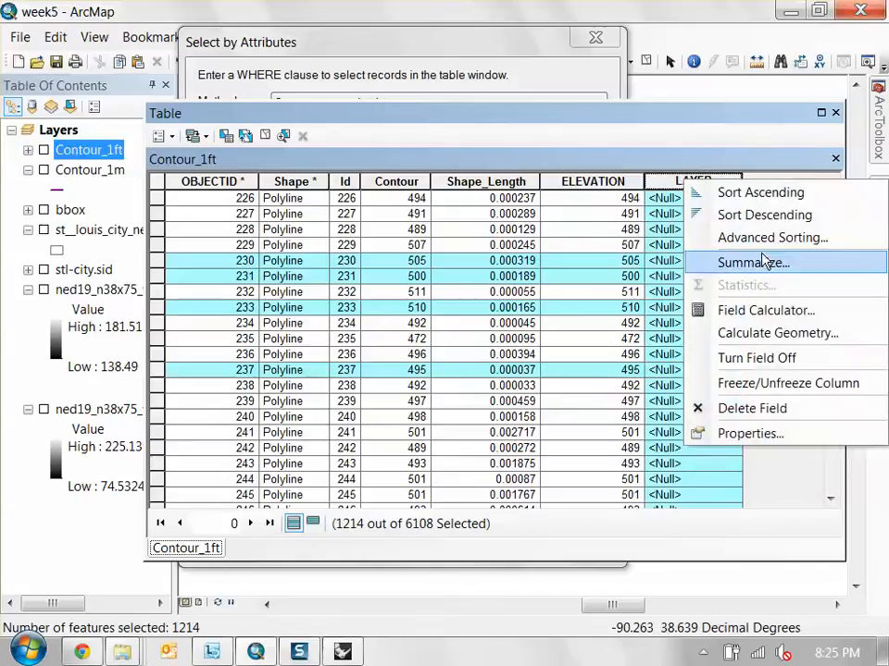
click(767, 311)
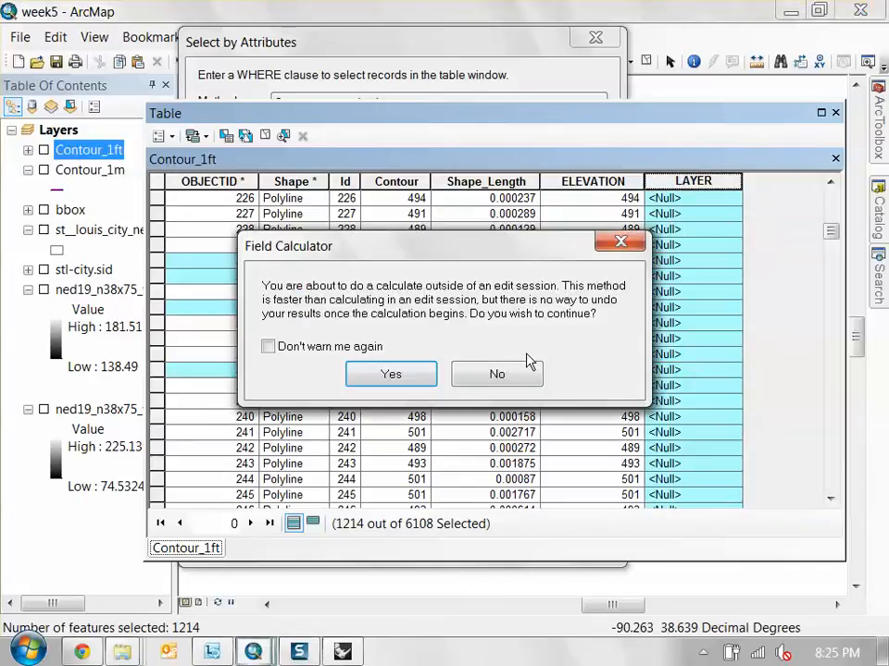
click(405, 375)
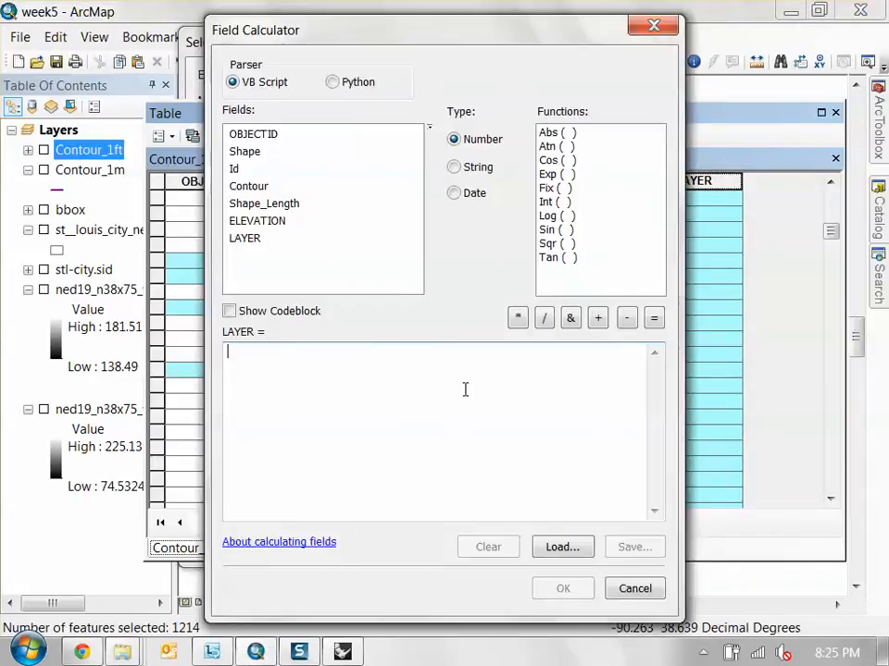
click(461, 405)
text(MAJOIR)
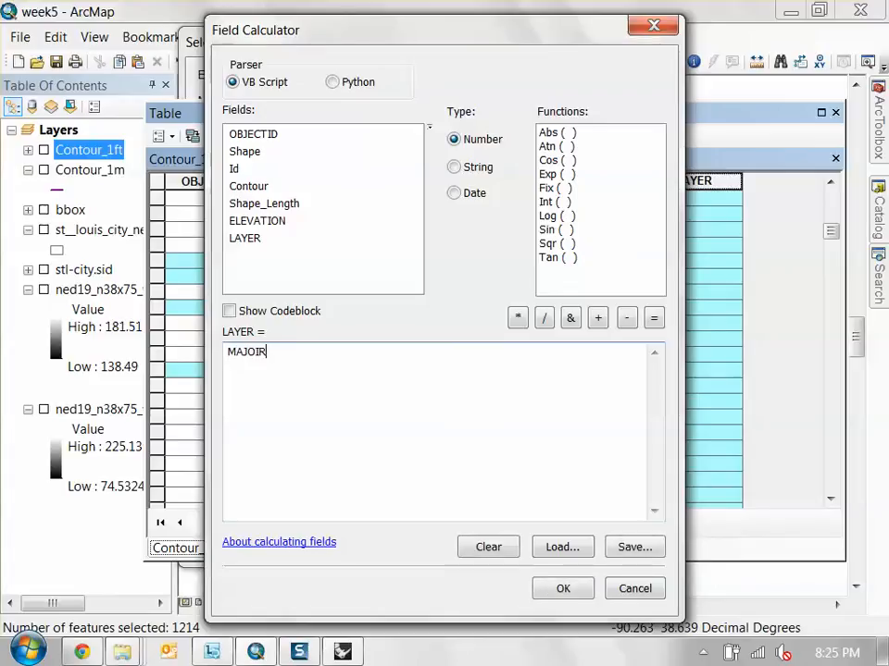
text(R_CNTR)
click(566, 586)
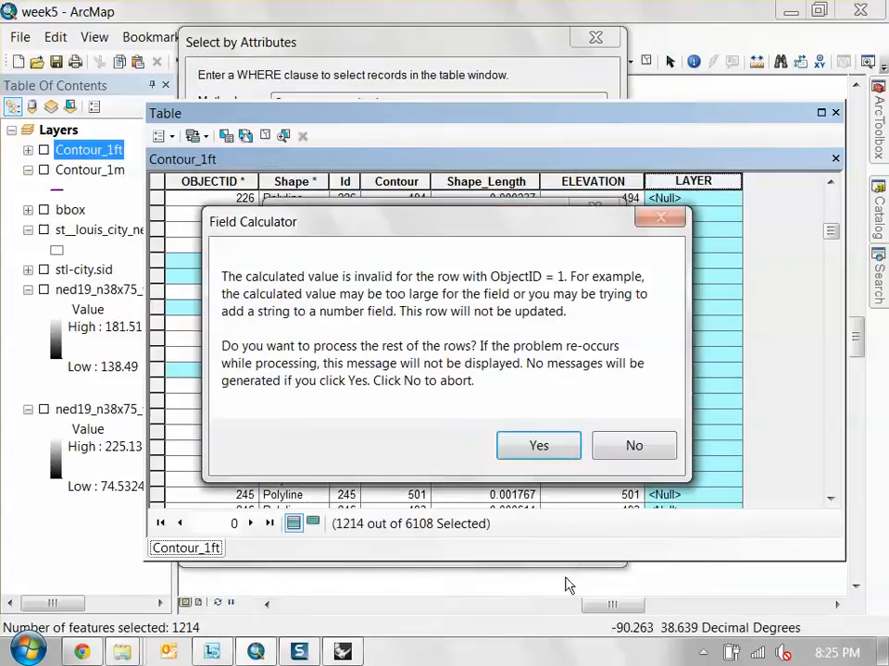
click(542, 445)
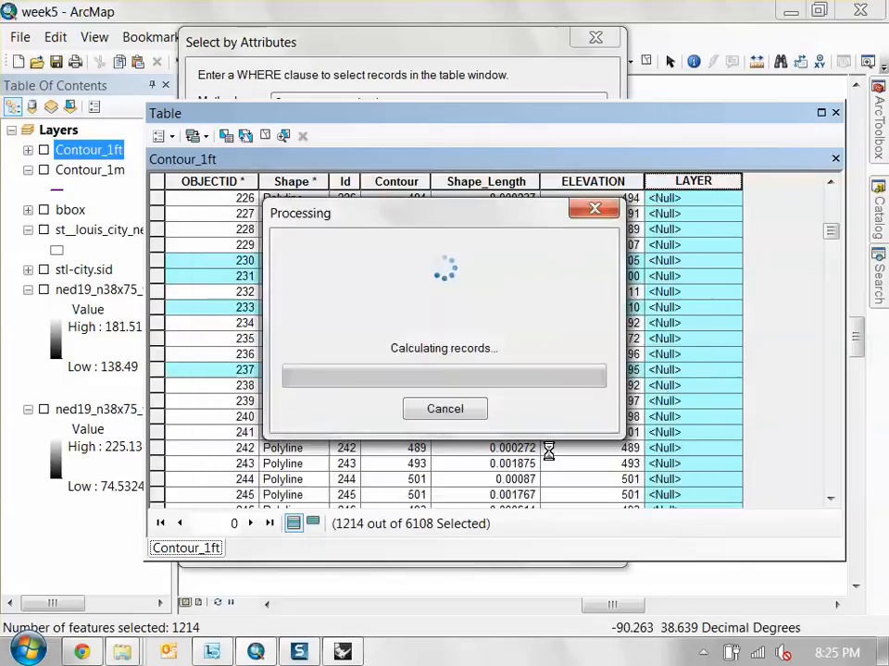
Step: Recalculate the LAYER field with the String function type so the selected contour records get the value 1
click(620, 407)
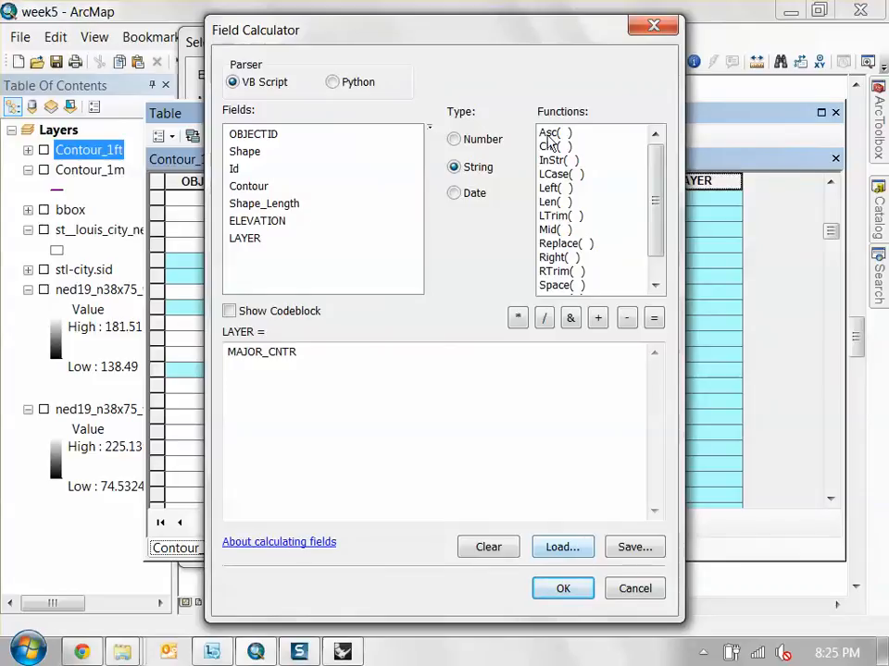
click(454, 166)
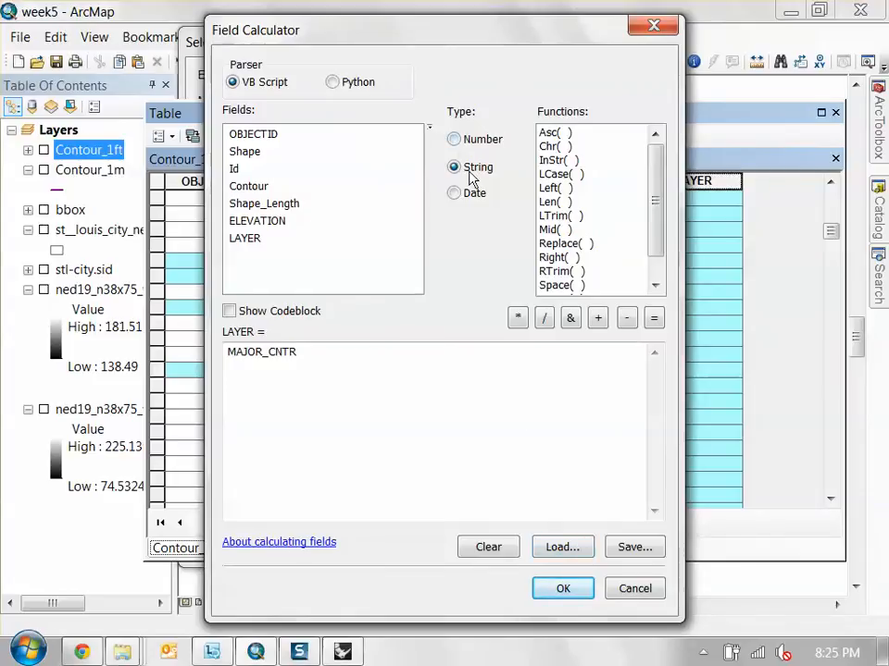
click(563, 592)
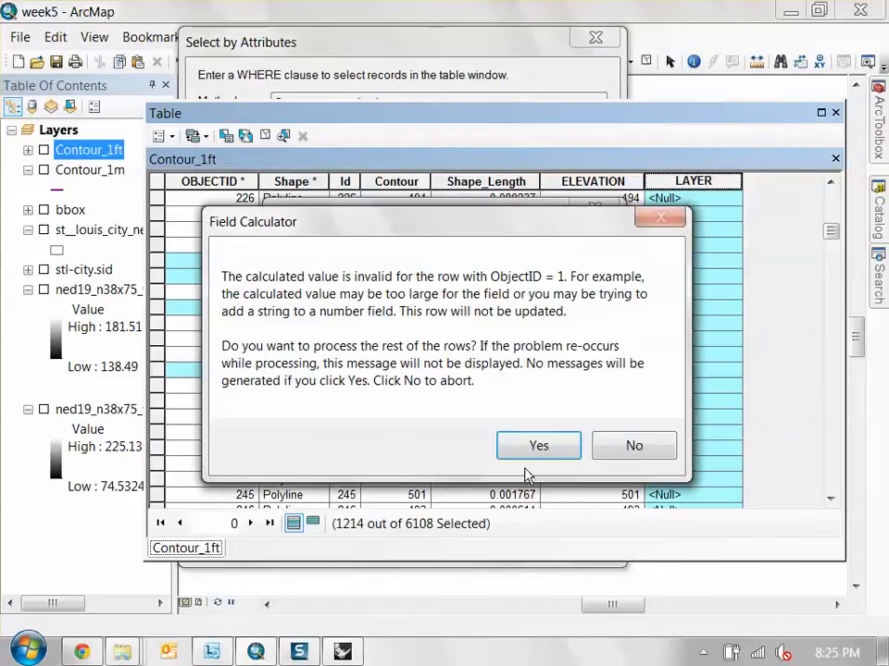
click(556, 442)
click(642, 404)
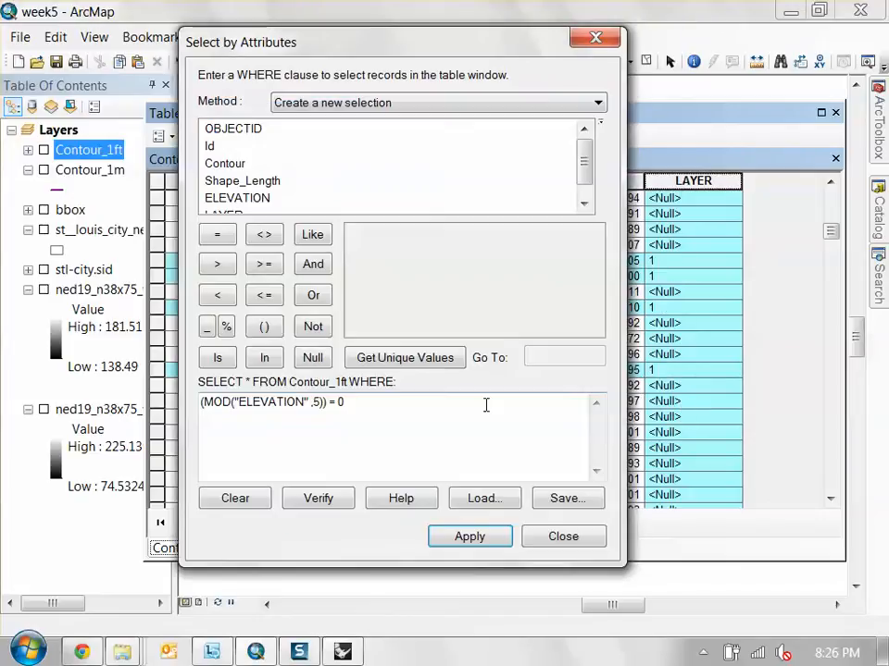
Step: Close the attribute selection dialog and clear the record selection in the Contour_1ft table
click(704, 653)
click(550, 267)
drag(476, 44, 449, 52)
click(544, 541)
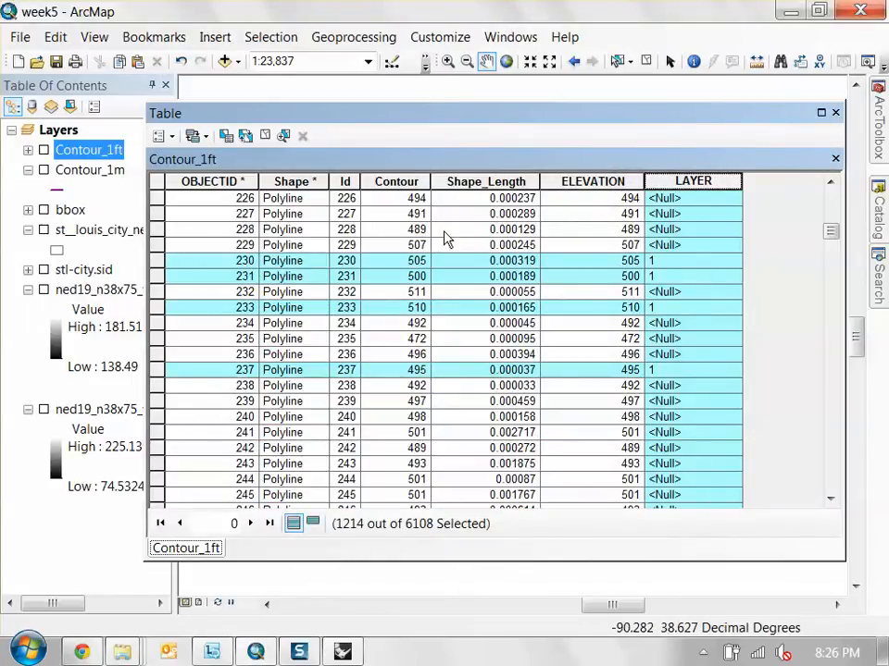
drag(831, 230, 831, 196)
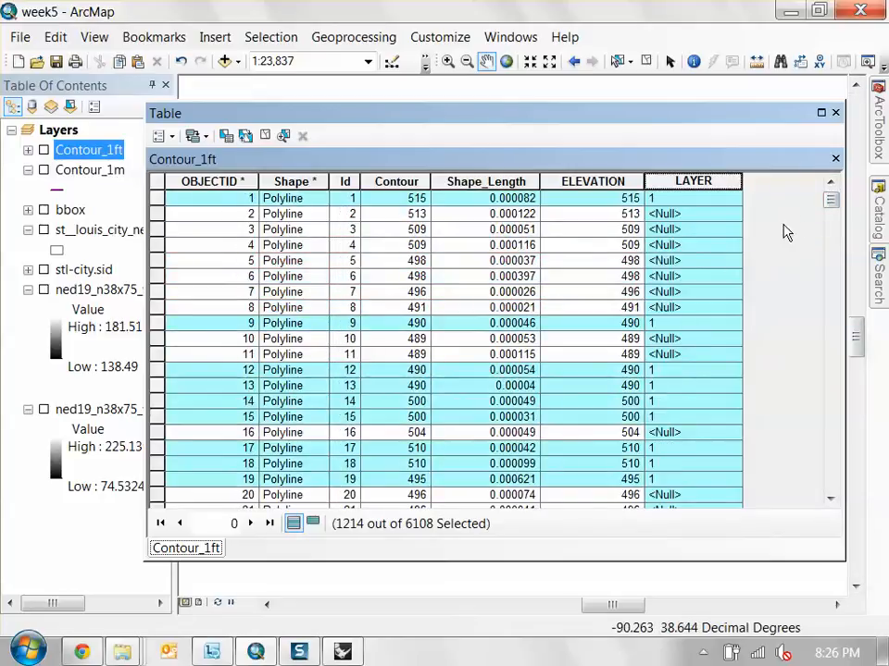
click(610, 214)
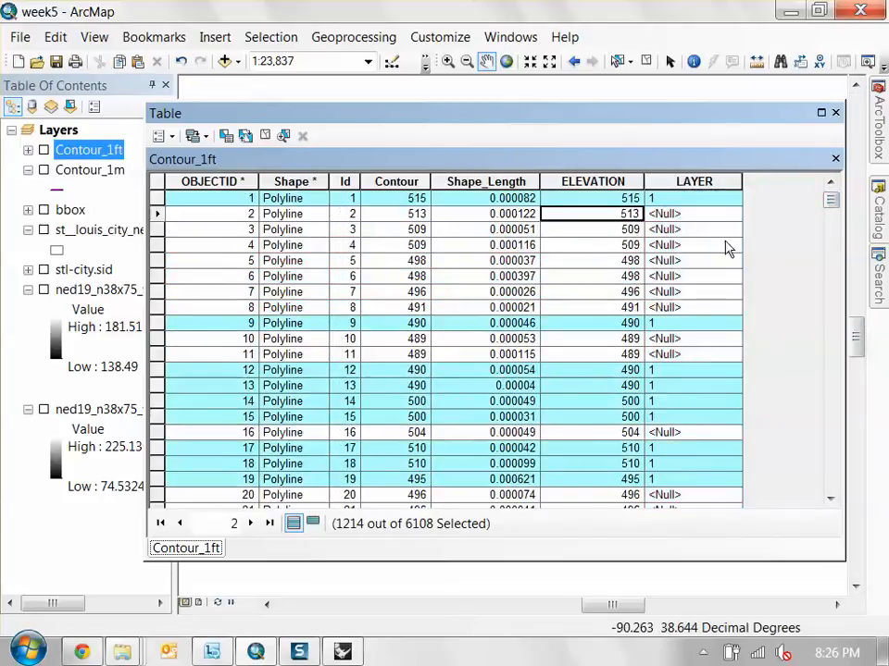
click(509, 291)
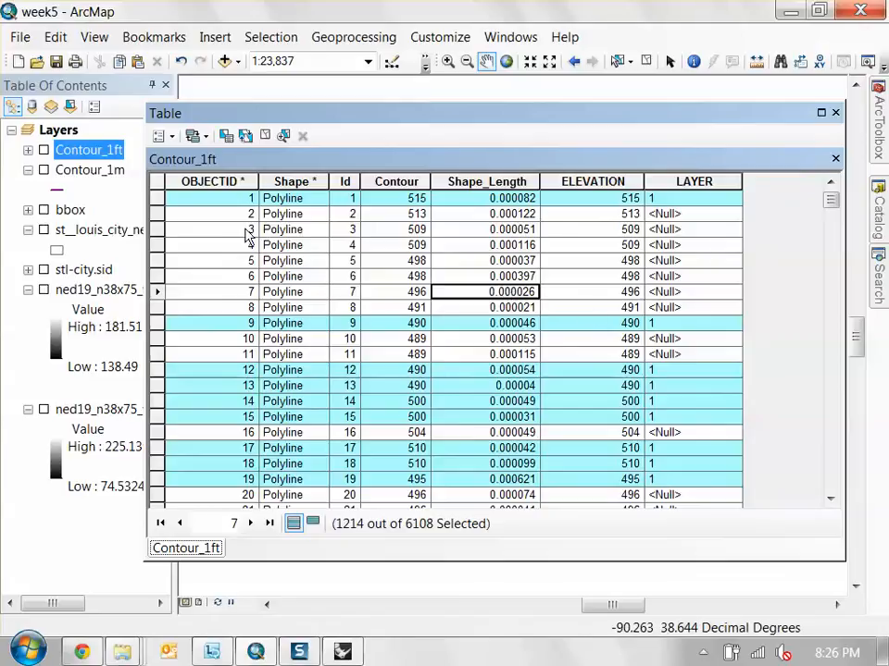
click(263, 139)
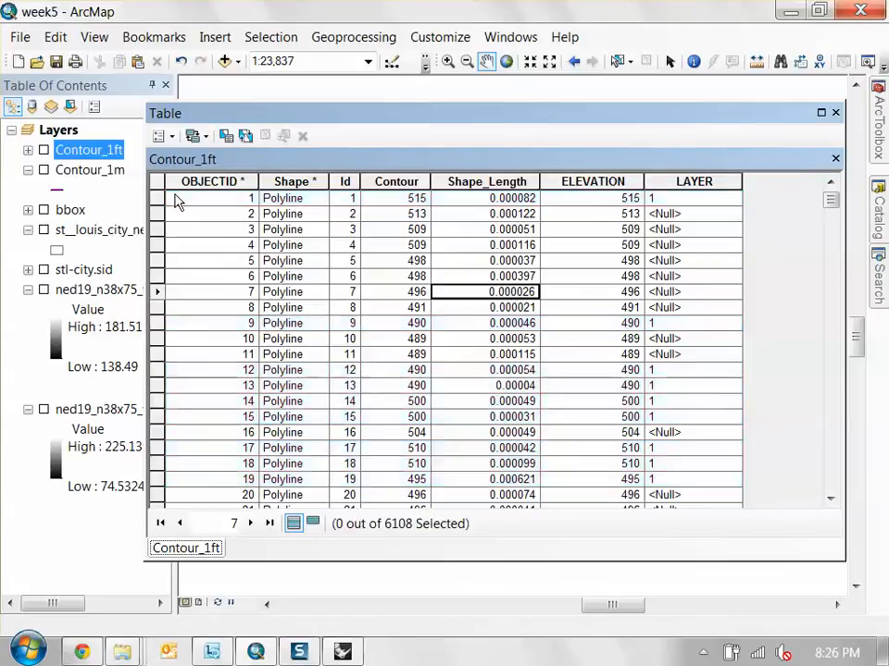
Step: Start exporting Contour_1ft to CAD as DWG_R2013 and set the output coordinate system to Same as Display
right_click(92, 151)
mouse_move(224, 512)
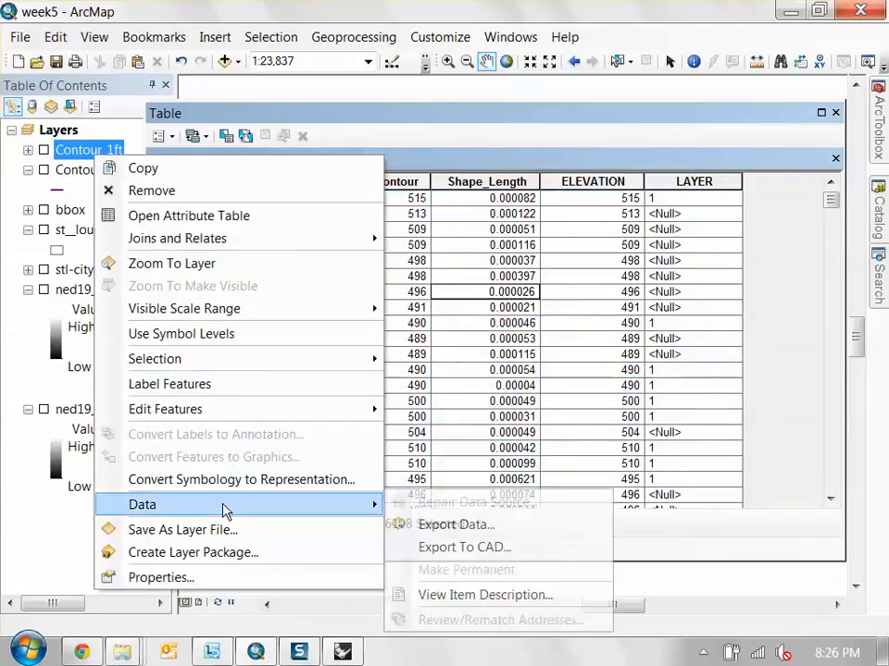
click(494, 548)
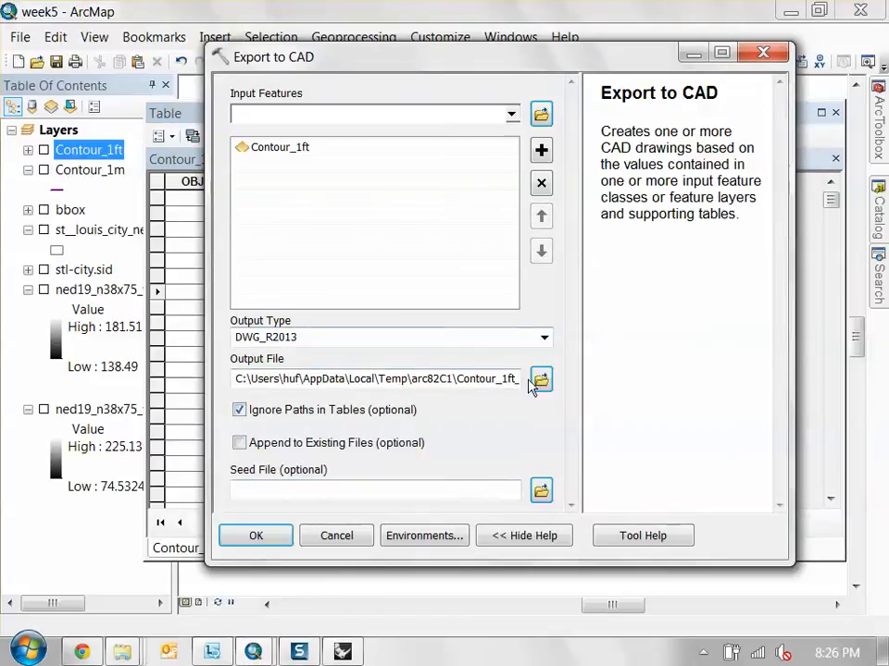
click(450, 538)
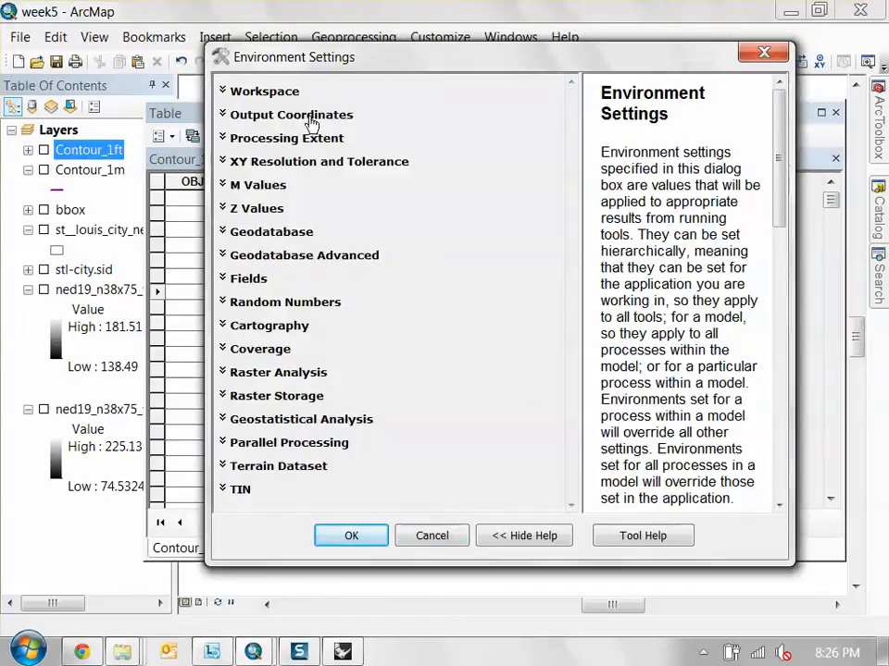
click(314, 117)
click(337, 154)
click(306, 201)
click(255, 90)
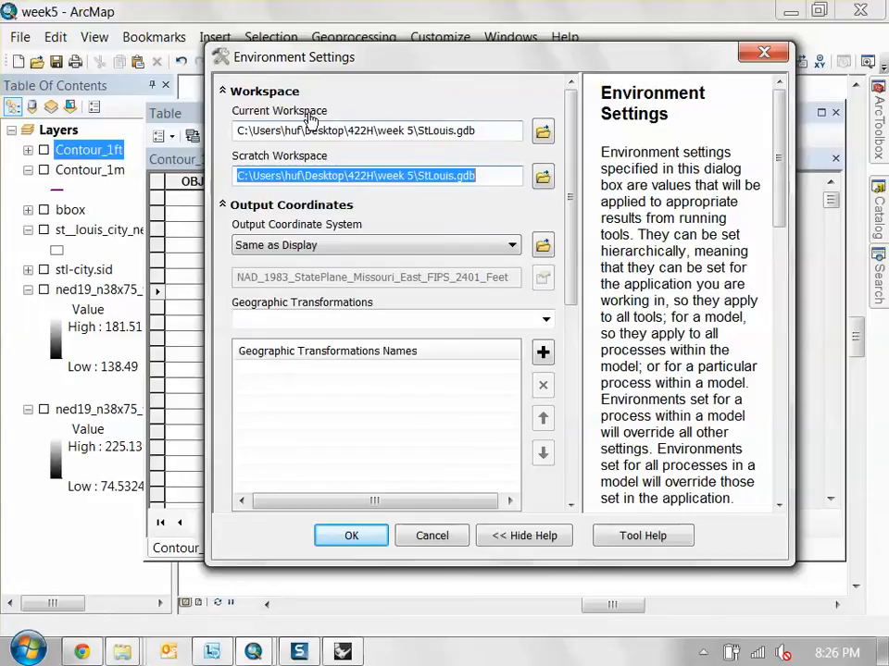
Step: Choose the cartographic coordinate system in the export's environment settings and accept them
click(255, 91)
click(254, 115)
click(287, 326)
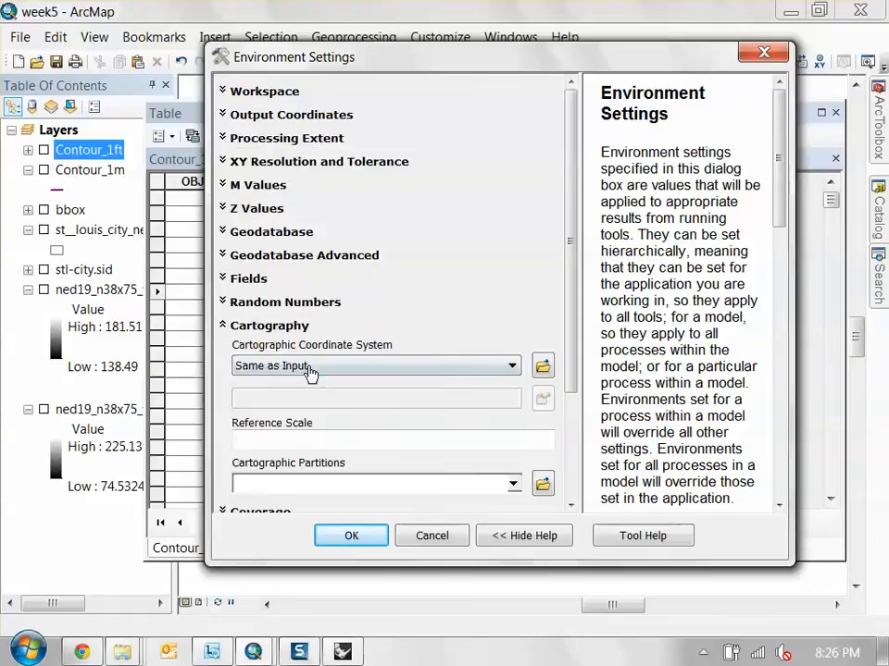
click(307, 369)
click(269, 413)
click(355, 536)
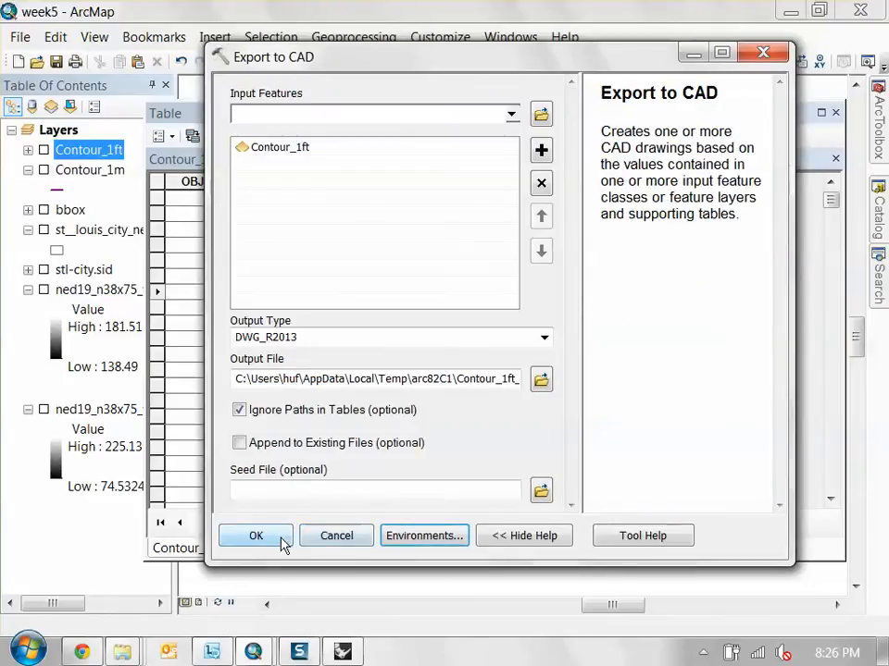
Step: Name the CAD output file contour on the Desktop and run the export
click(541, 379)
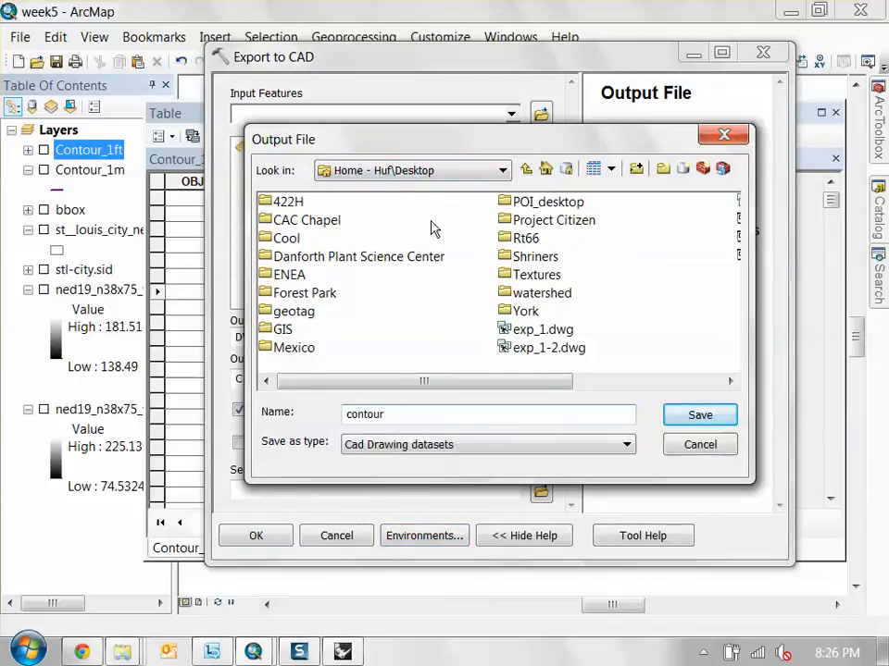
text(contour)
click(688, 414)
click(285, 536)
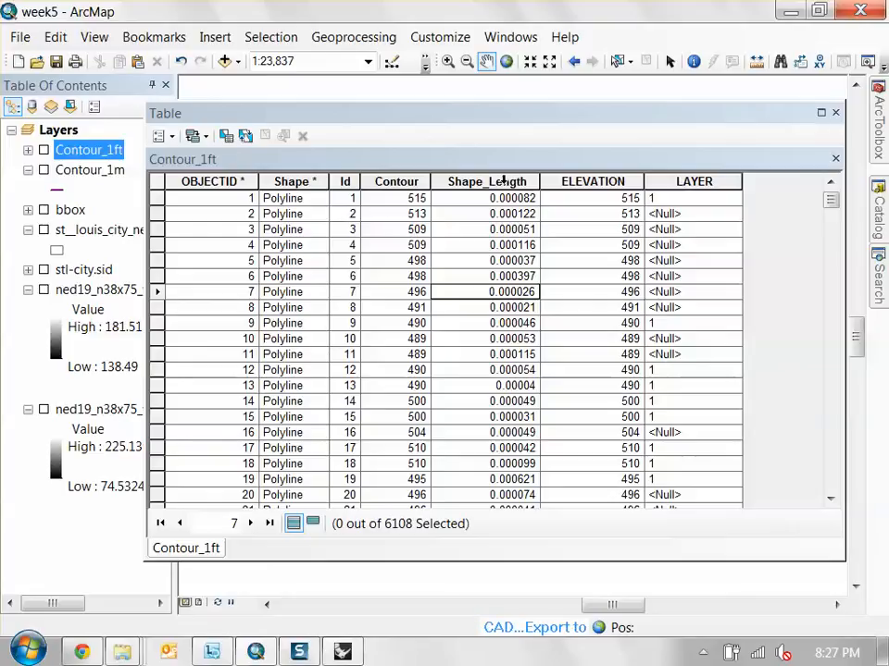
click(165, 136)
click(236, 159)
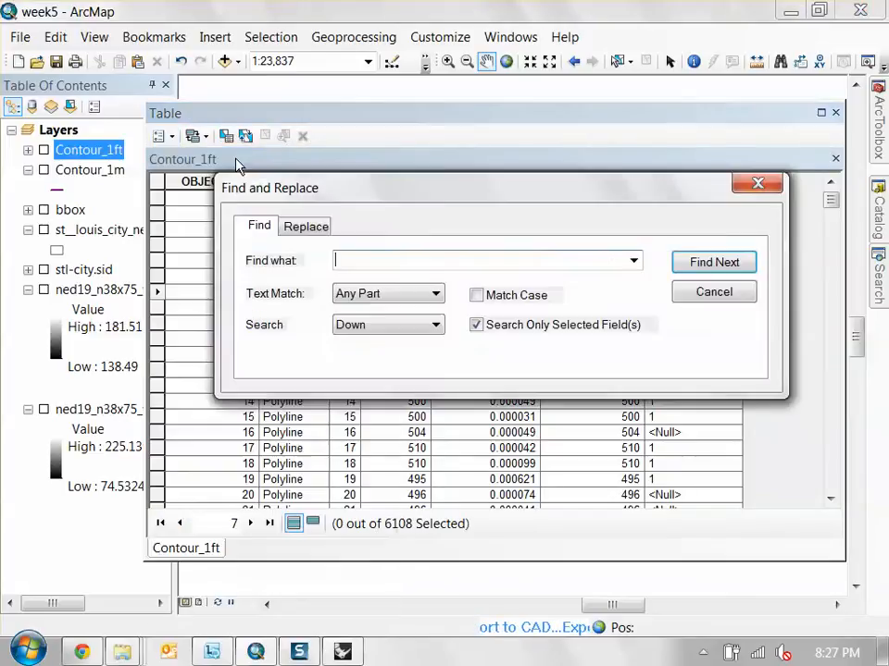
click(708, 293)
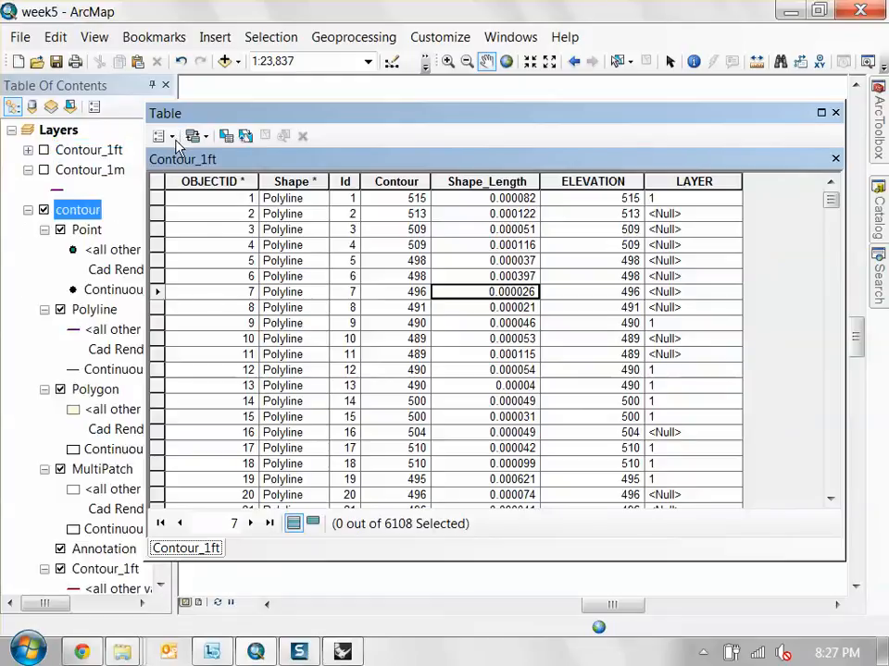
Step: Select the Contour_1ft records by attributes again with the existing clause (MOD("ELEVATION" ,5)) = 0
click(172, 137)
click(230, 186)
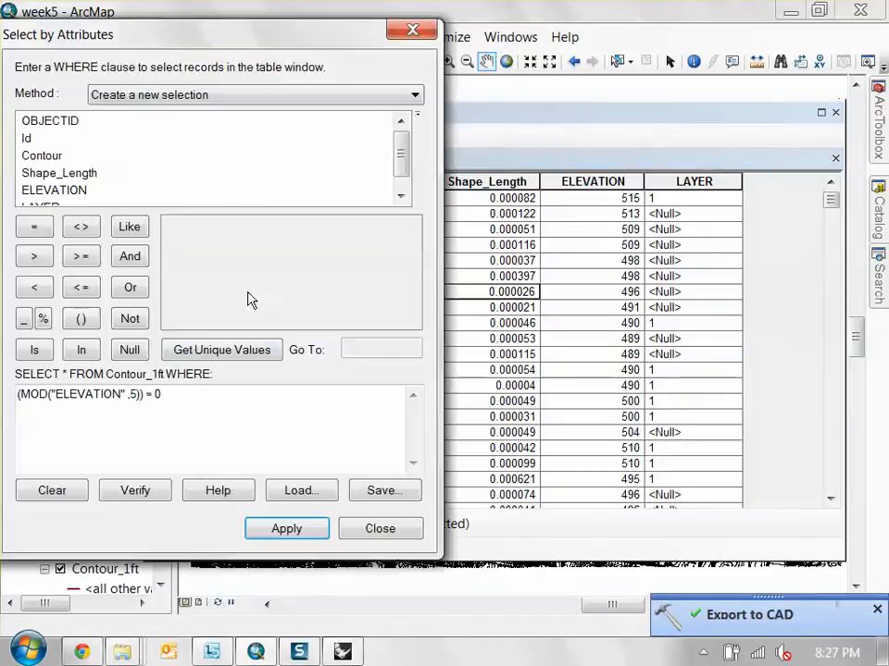
drag(176, 32, 313, 46)
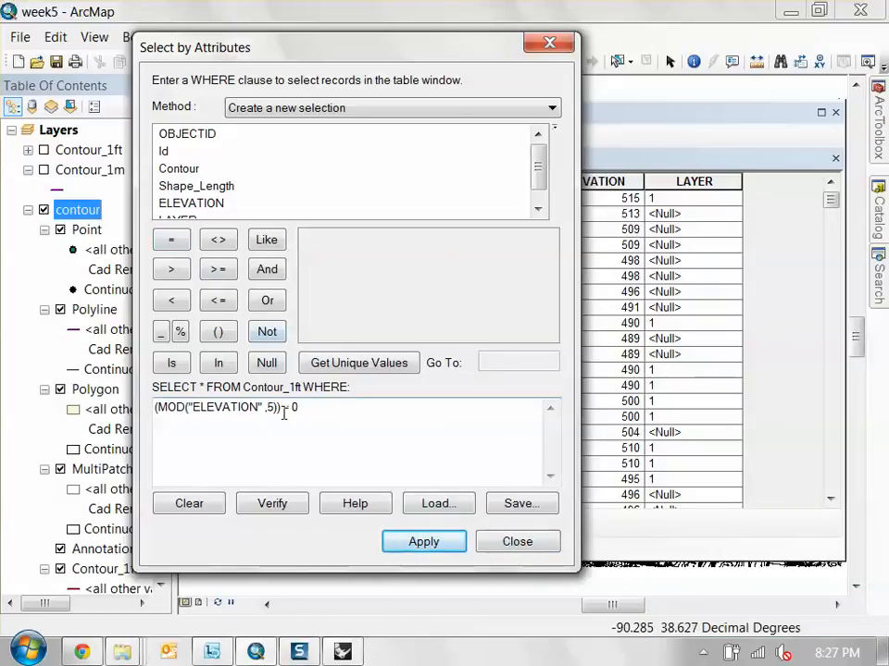
click(445, 541)
Step: Switch to Rhino and open the exported contour drawing from the Desktop, accepting the import options
click(629, 470)
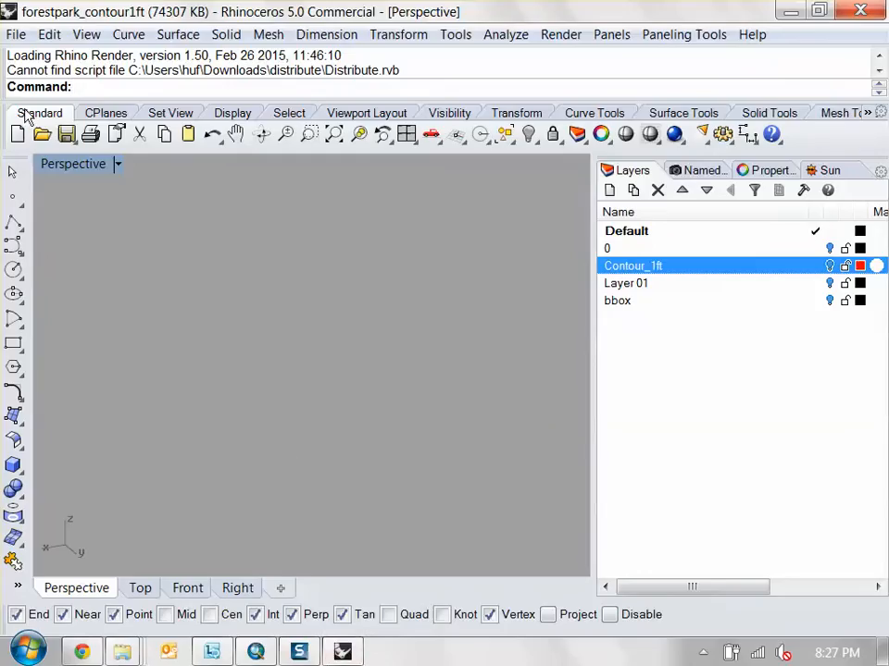
click(42, 134)
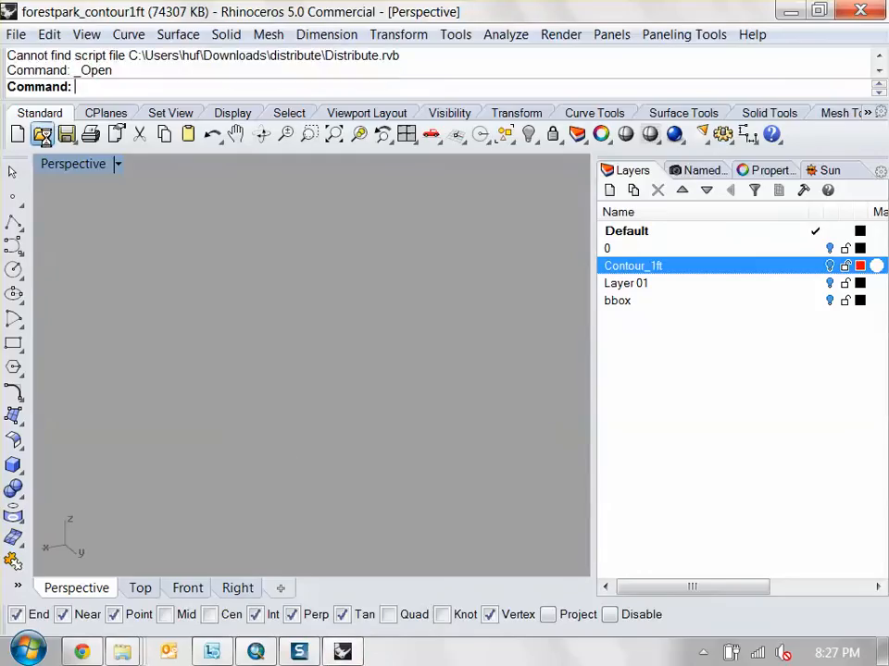
click(460, 376)
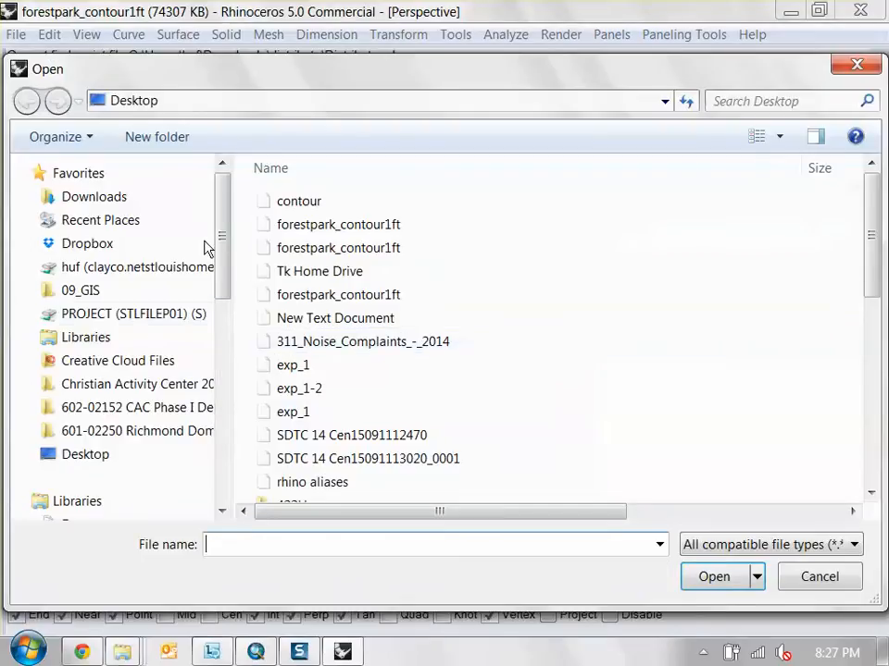
click(130, 455)
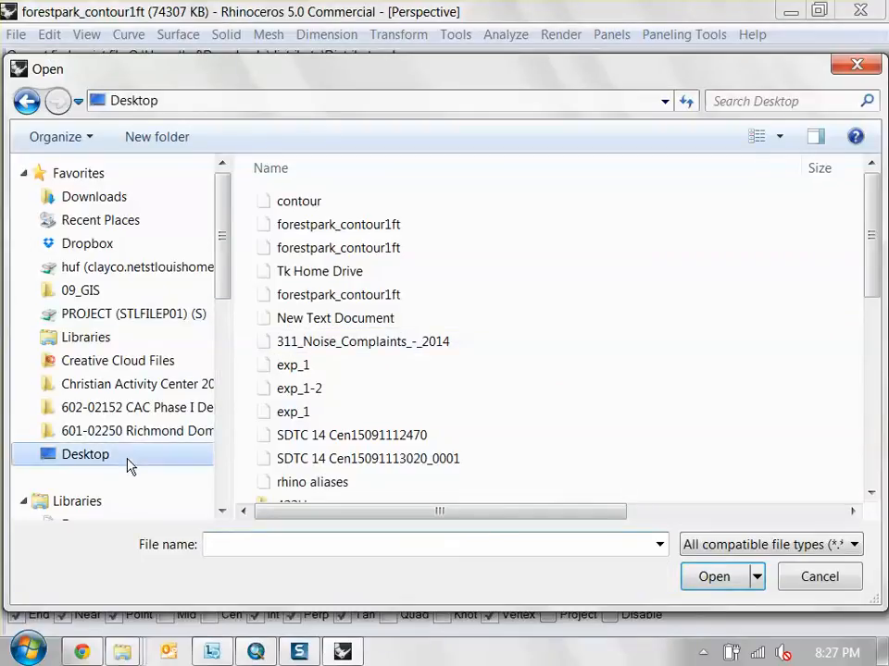
click(338, 203)
double_click(301, 201)
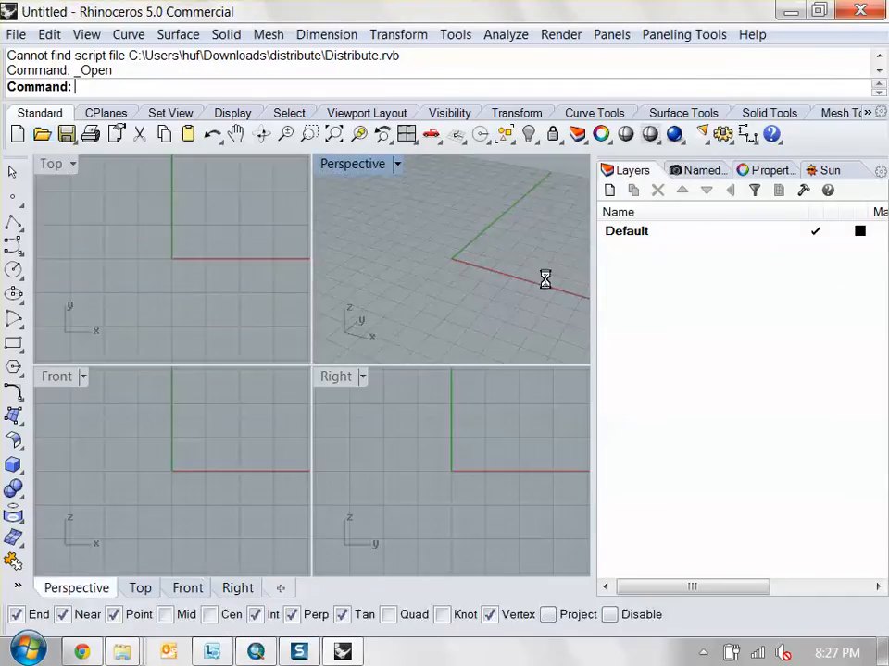
click(377, 512)
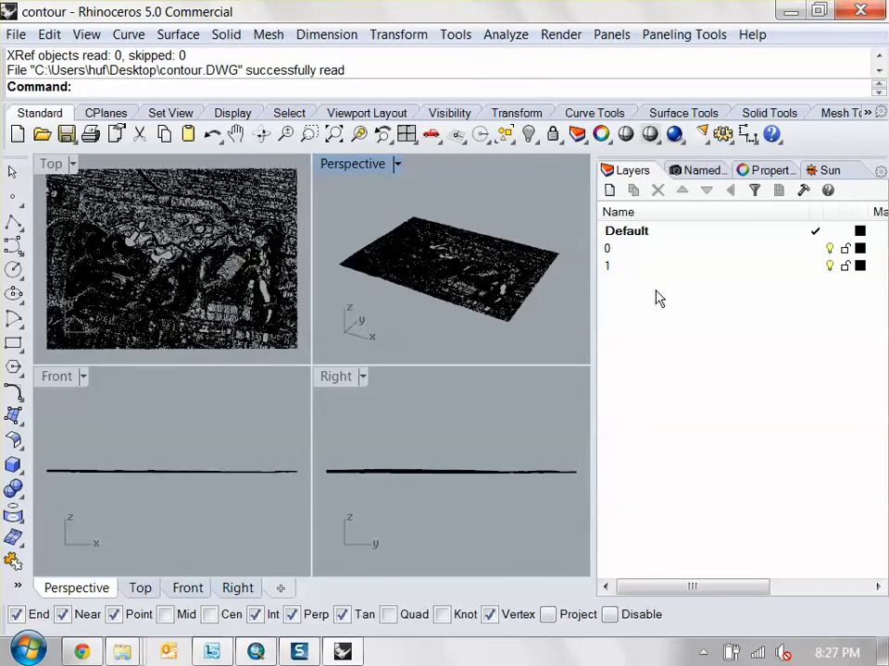
Step: Maximize the Perspective view and hide layer 0 to examine the contours on layer 1 alone
double_click(356, 164)
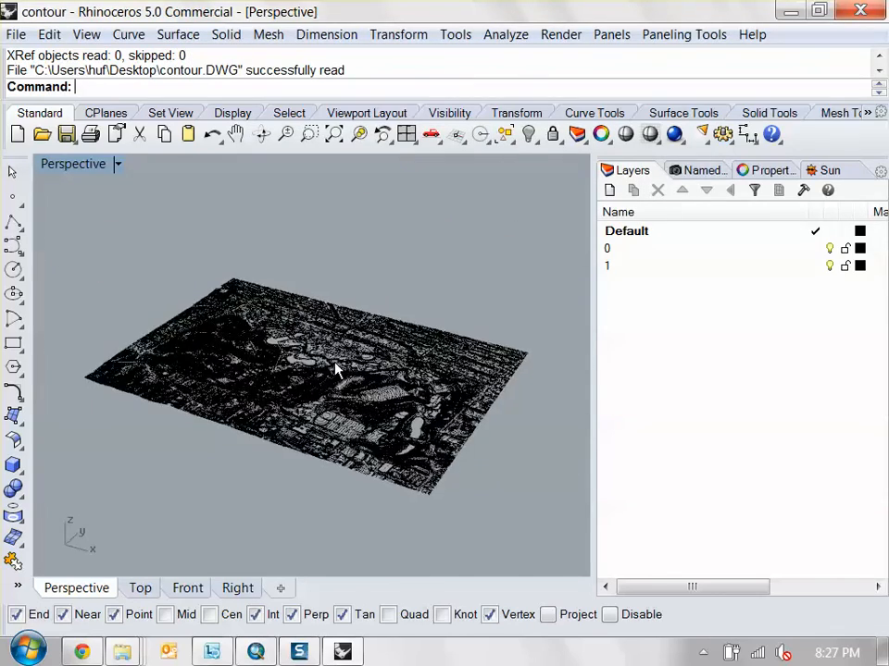
scroll(337, 367, up, 6)
click(829, 248)
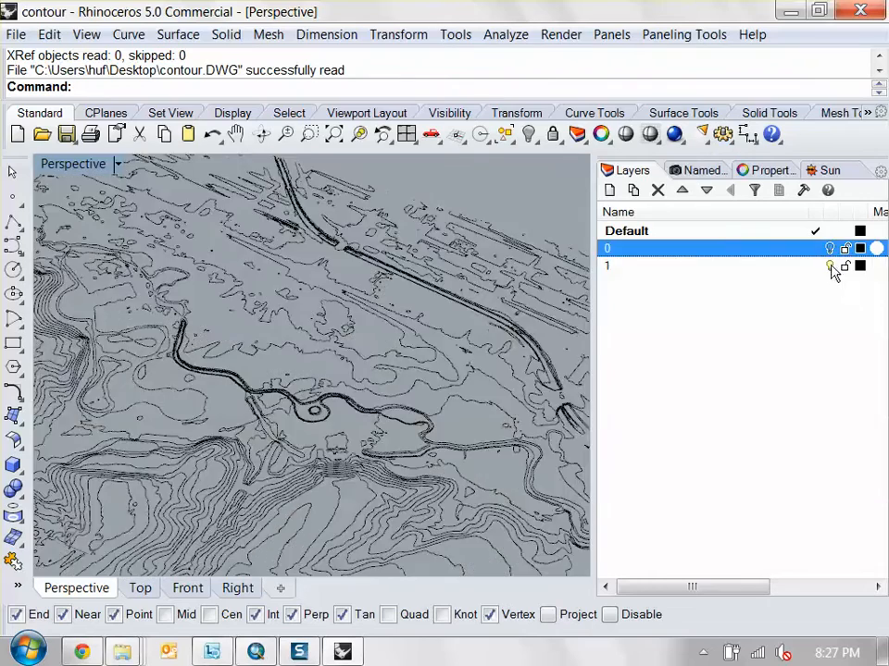
click(829, 265)
click(829, 265)
drag(277, 342, 210, 367)
scroll(210, 368, up, 5)
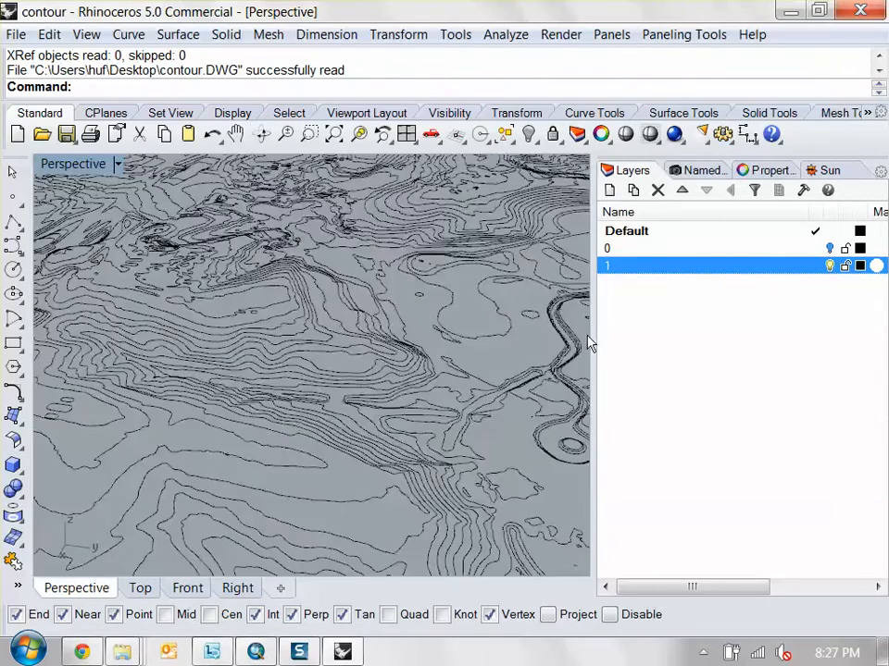
Step: Hide layer 1 and show layer 0 to examine its contours up close
click(829, 265)
click(830, 248)
scroll(341, 391, up, 5)
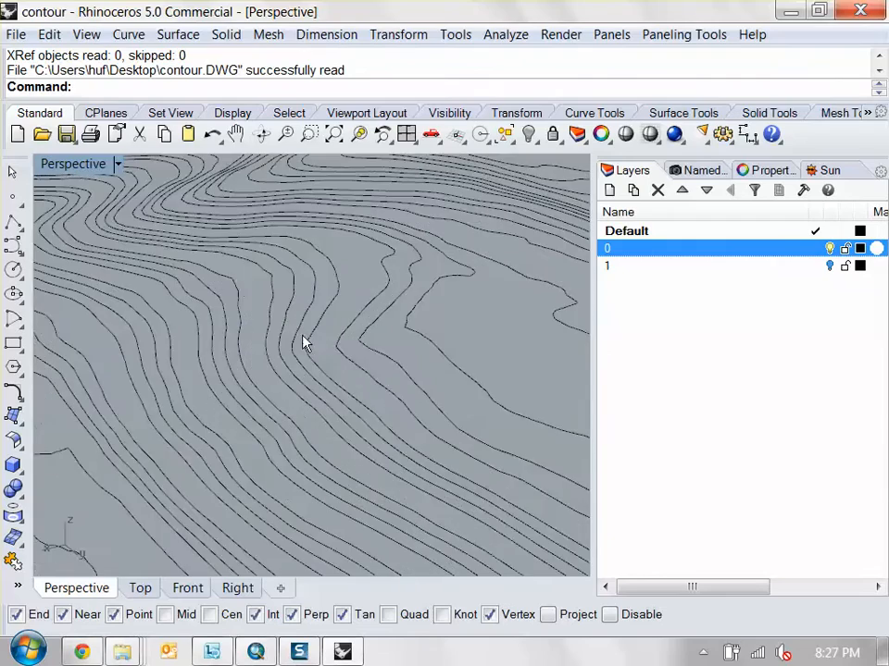
scroll(331, 289, down, 6)
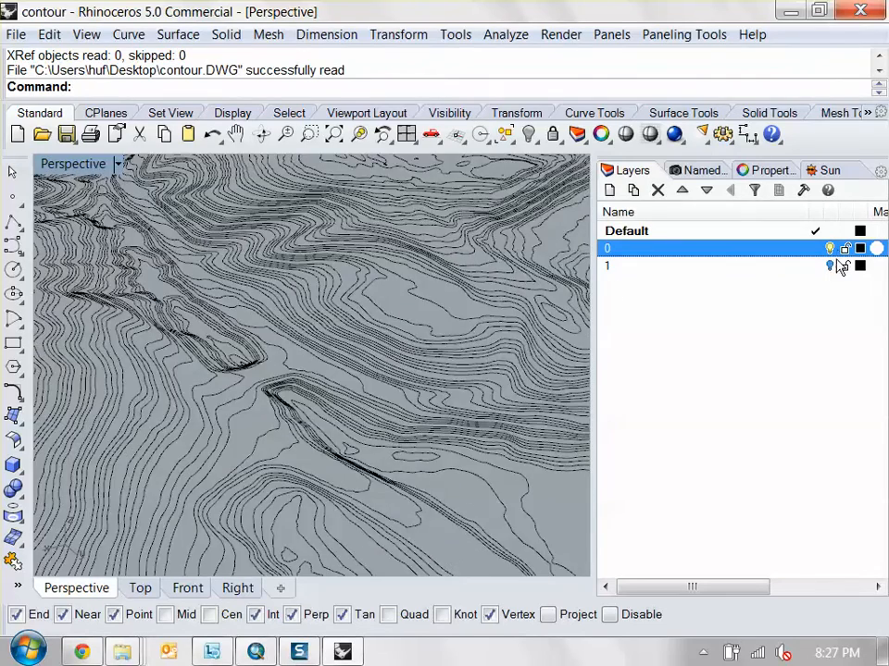
Step: Make layers 0 and 1 both visible and set the colour of layer 1 to Red
click(830, 248)
click(830, 266)
click(829, 248)
click(860, 266)
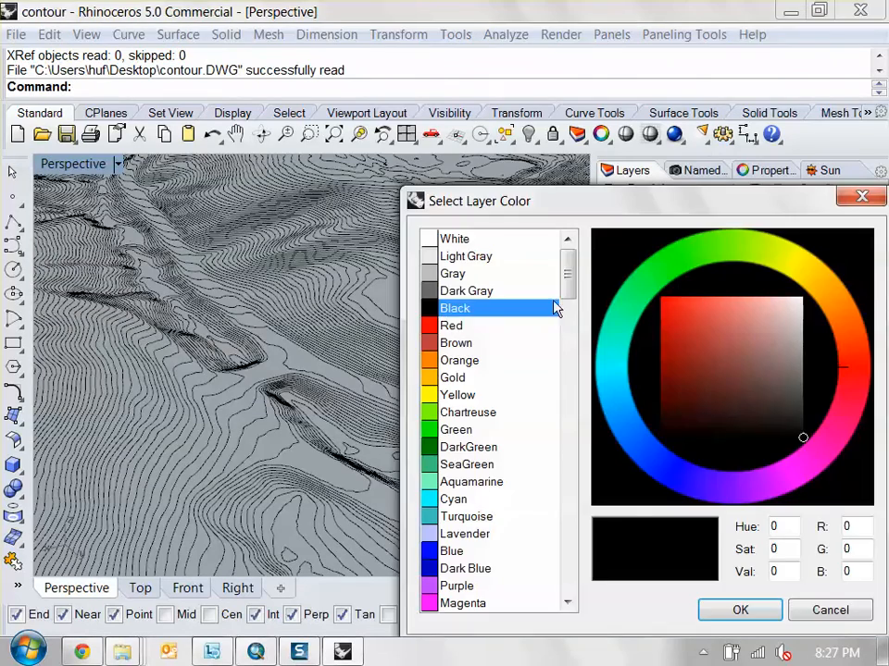
click(500, 326)
click(739, 611)
drag(307, 387, 480, 507)
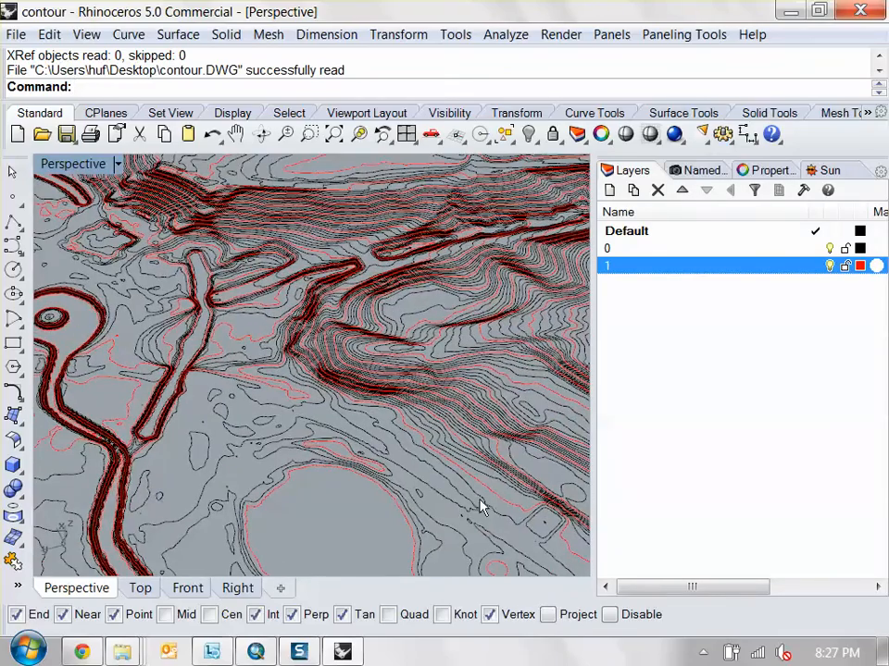